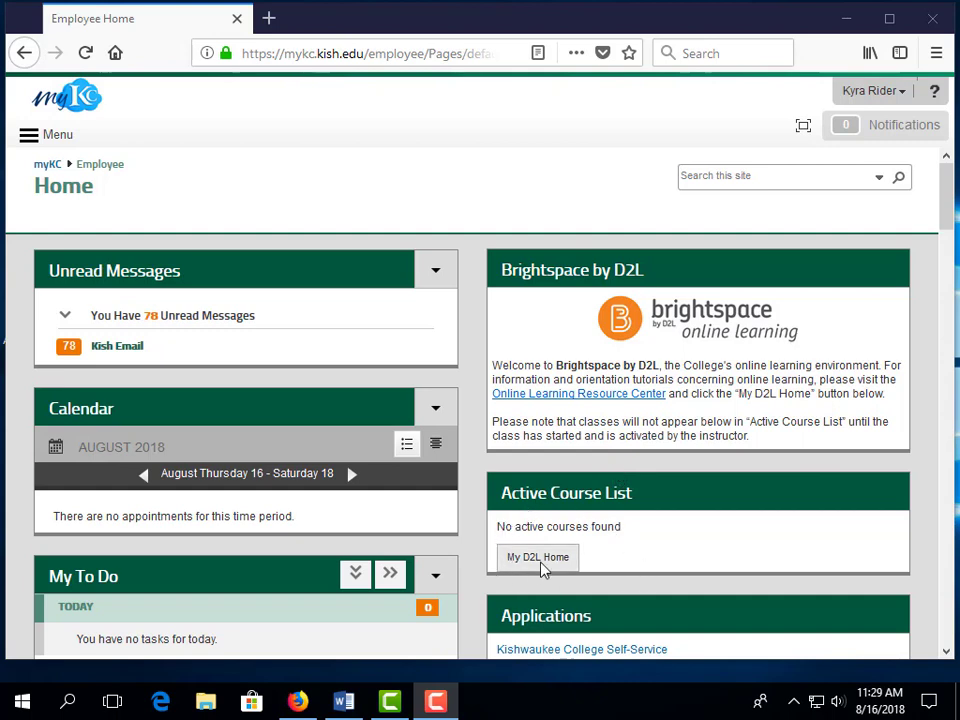
Go to the D2L home page and open the Fall 2018 course MAT-068-3005 - Mathematical Literacy
left_click(538, 558)
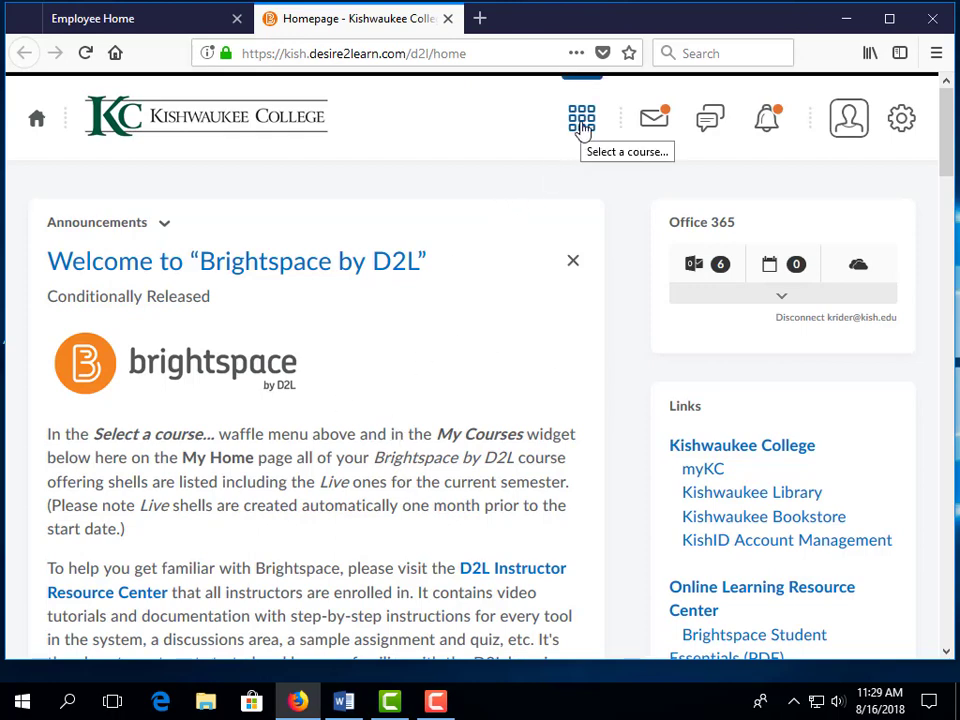
scroll(337, 529, "down", 10)
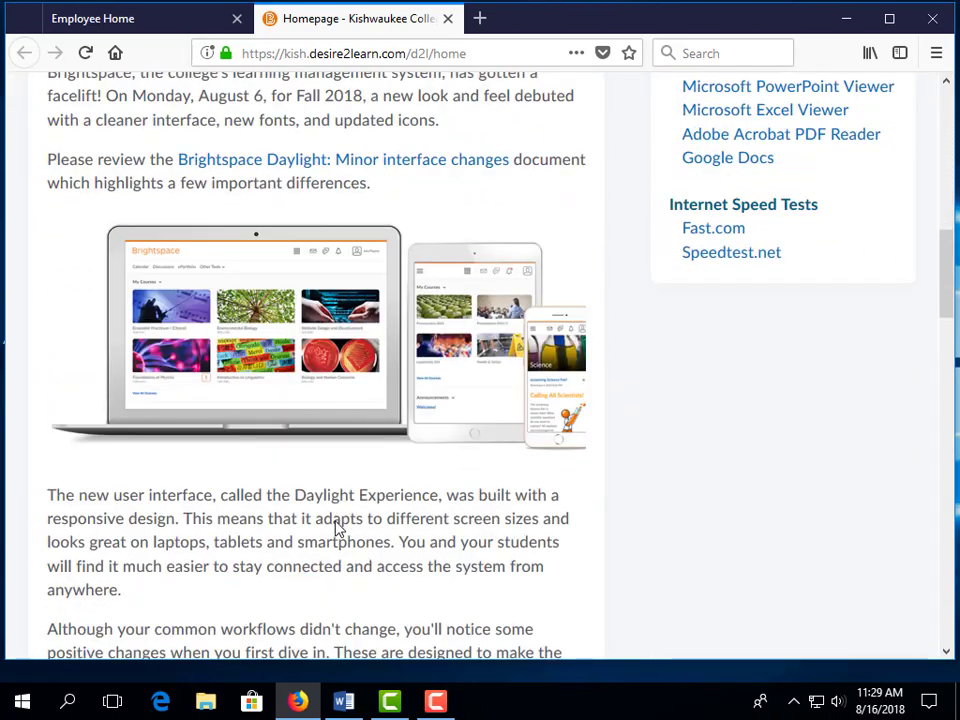
scroll(337, 529, "down", 12)
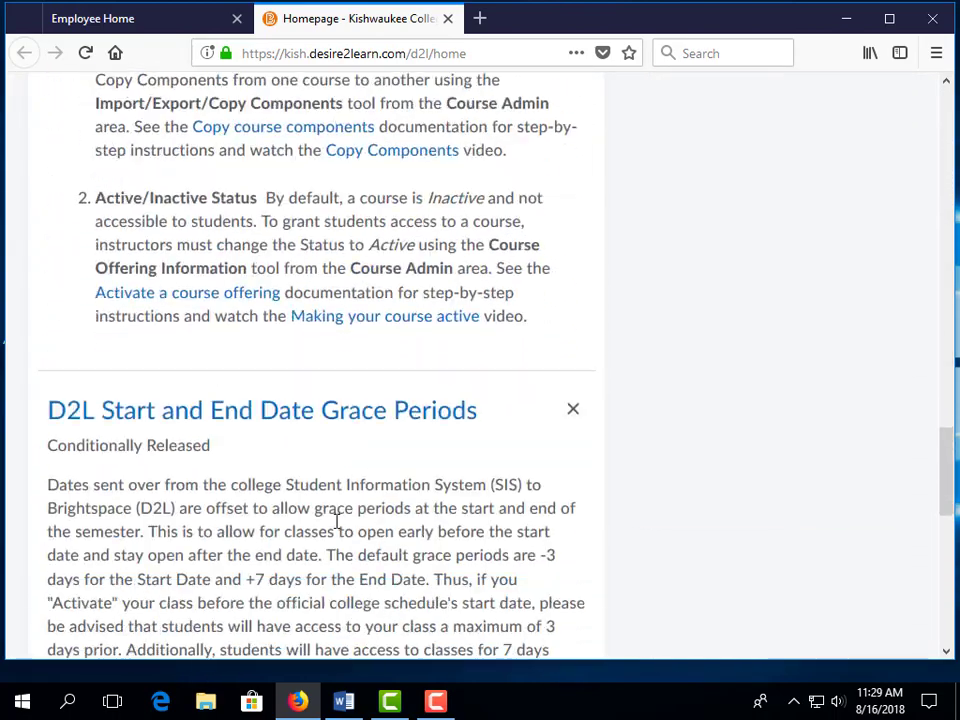
scroll(337, 525, "down", 10)
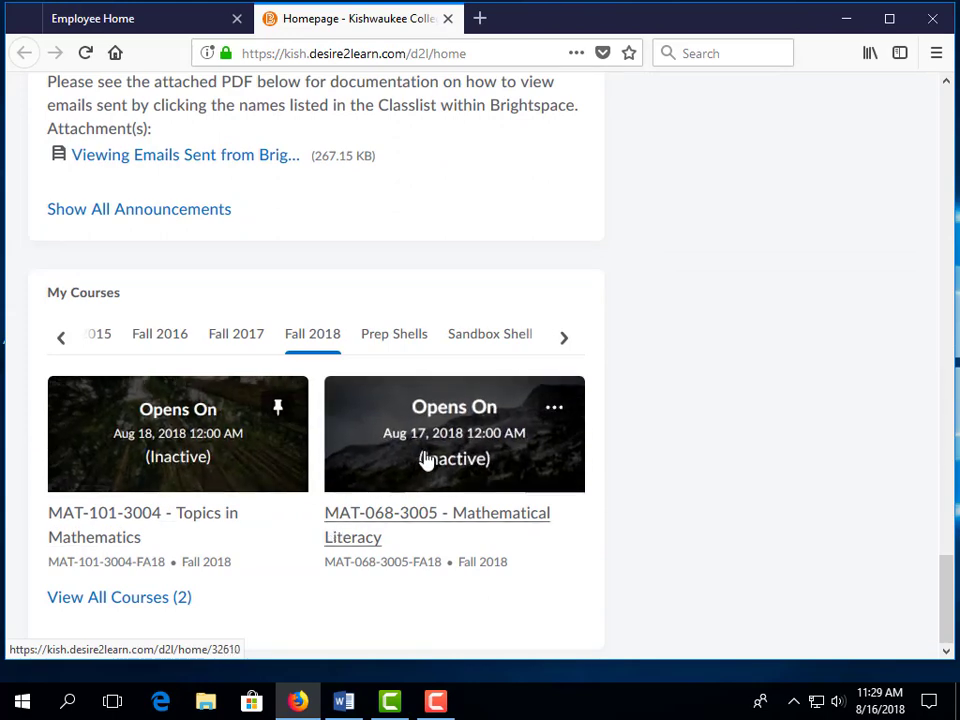
left_click(449, 525)
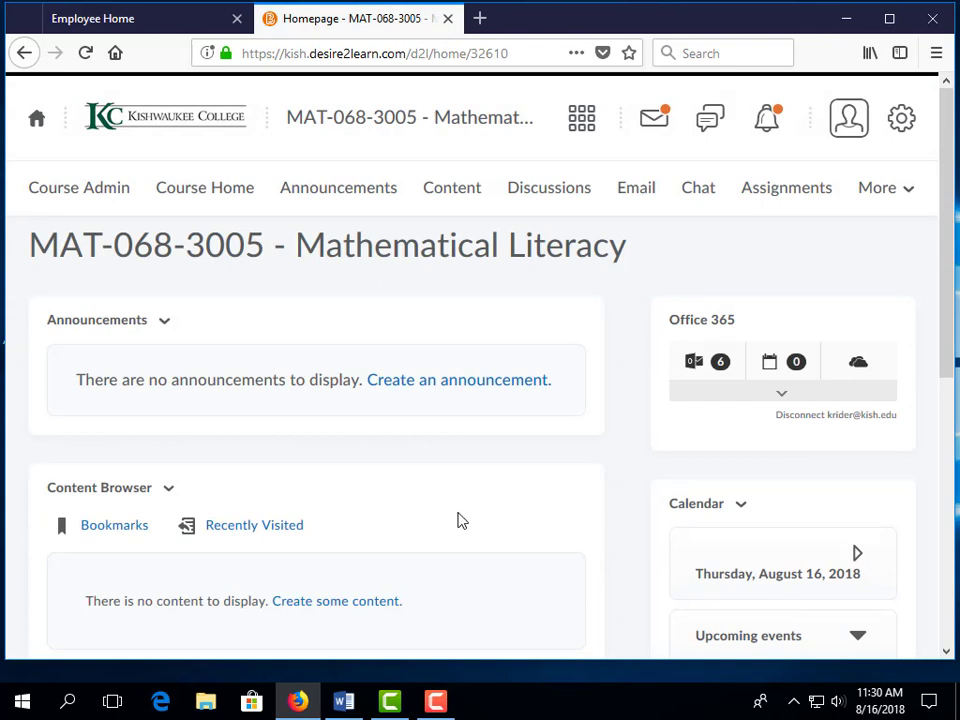
Open Course Builder from the table of contents of the course's content
left_click(452, 188)
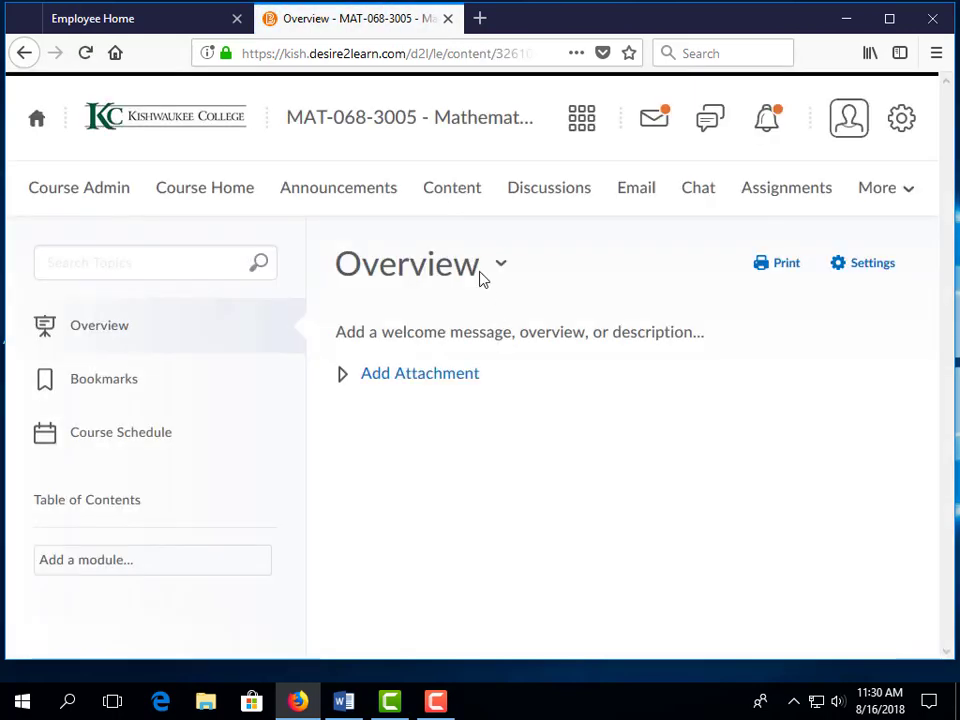
left_click(112, 505)
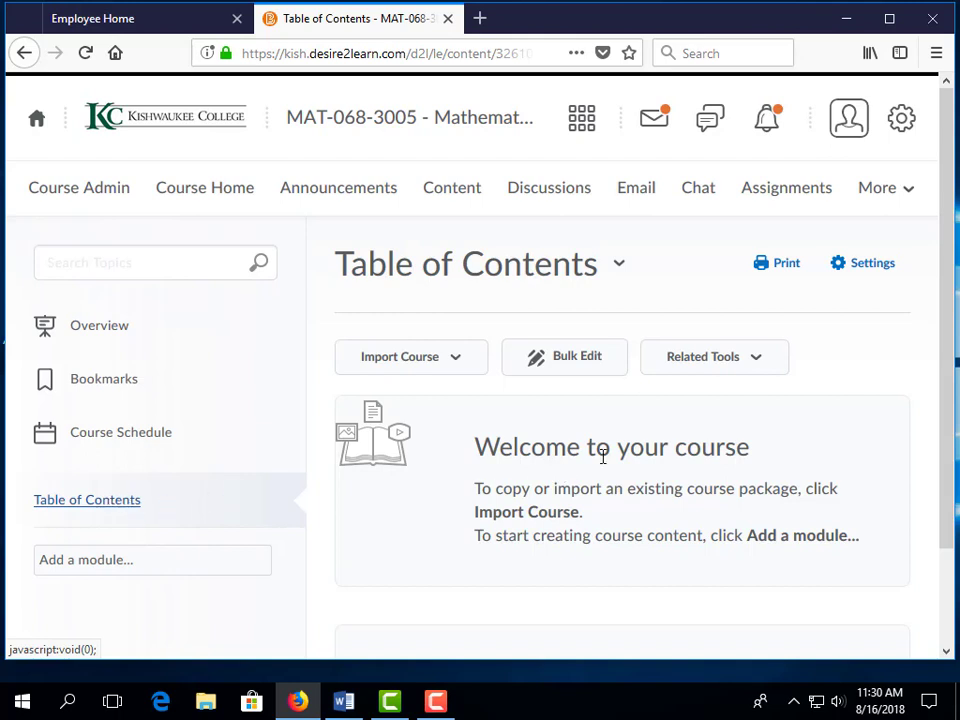
left_click(709, 373)
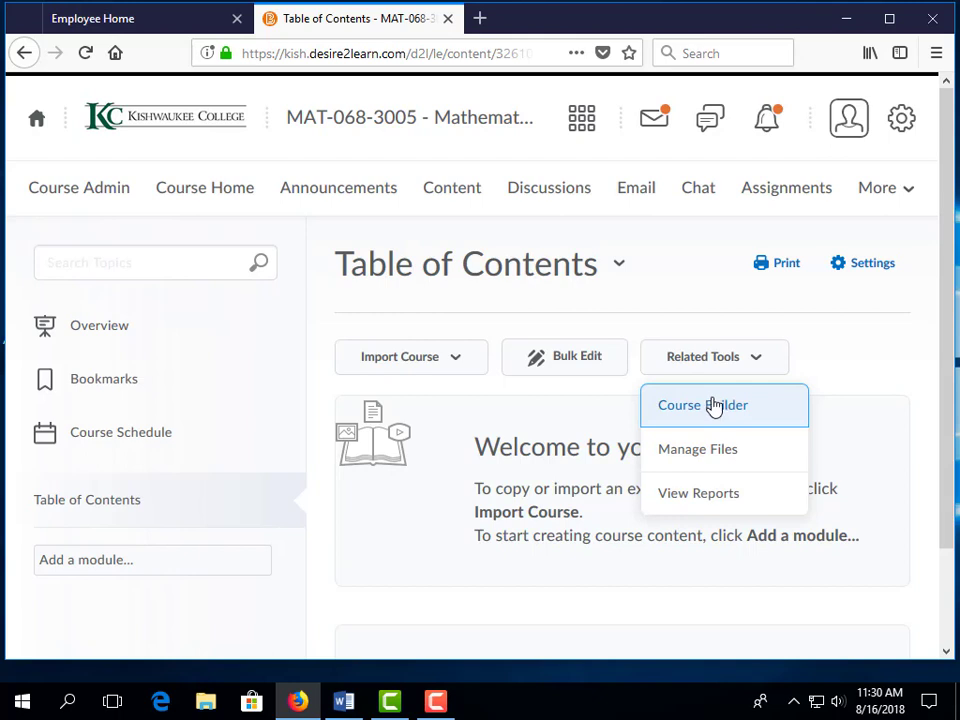
left_click(713, 406)
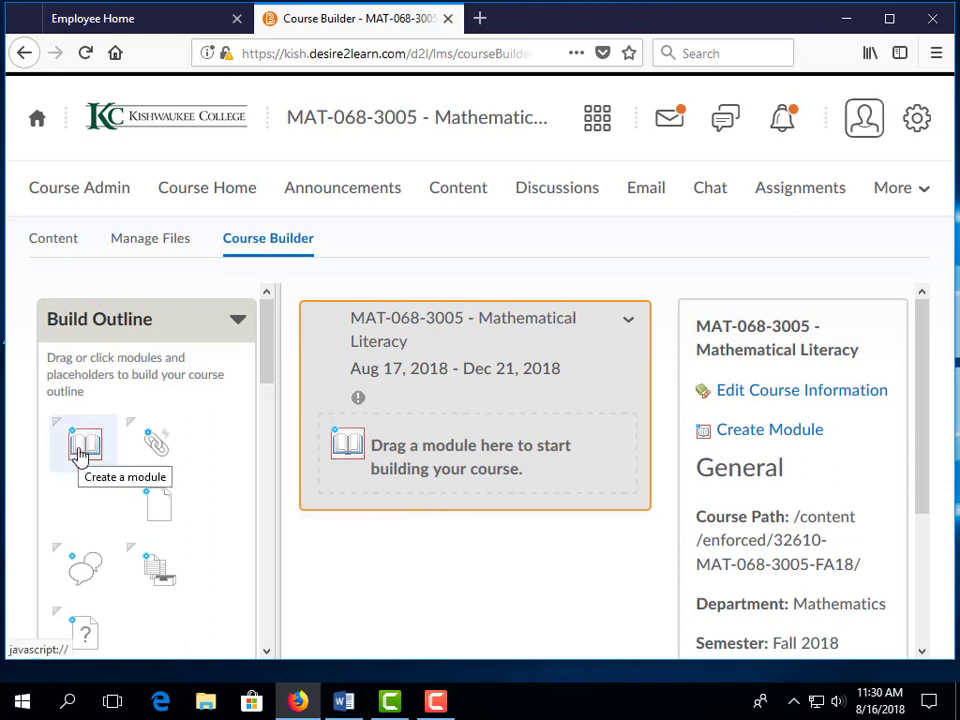
Create a module named Pearson MML in the course outline
left_click_drag(81, 453, 381, 452)
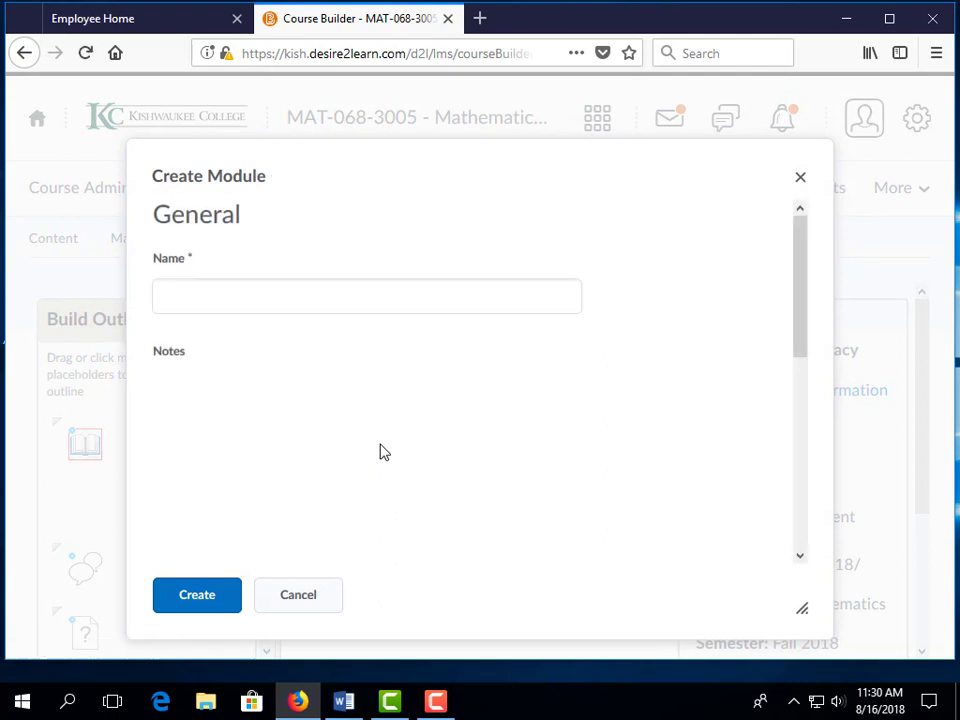
left_click(344, 287)
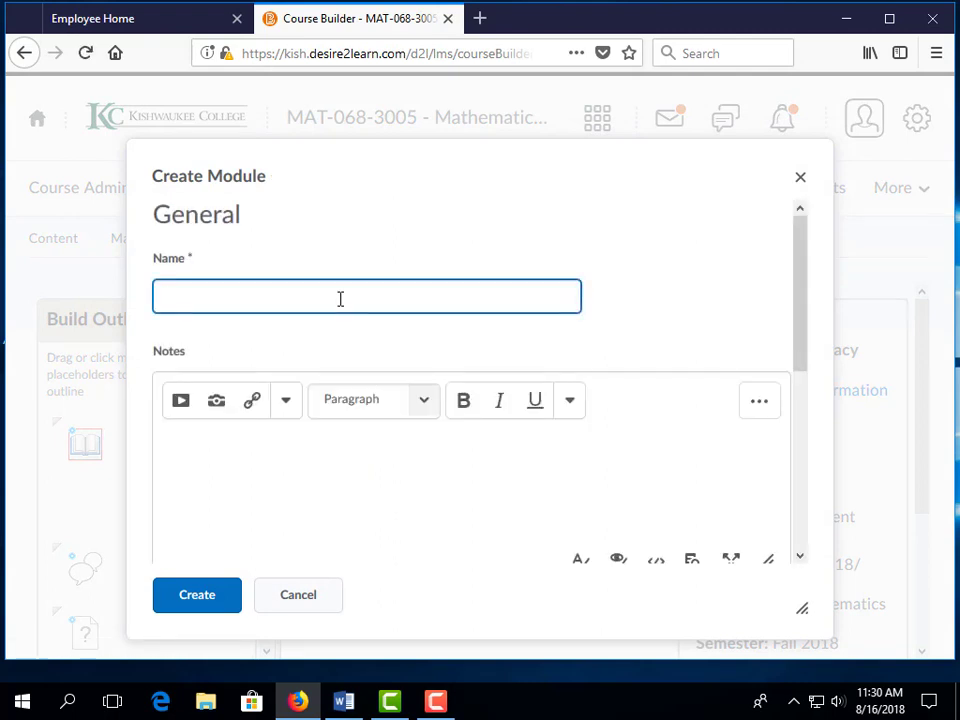
type("Pearson MML")
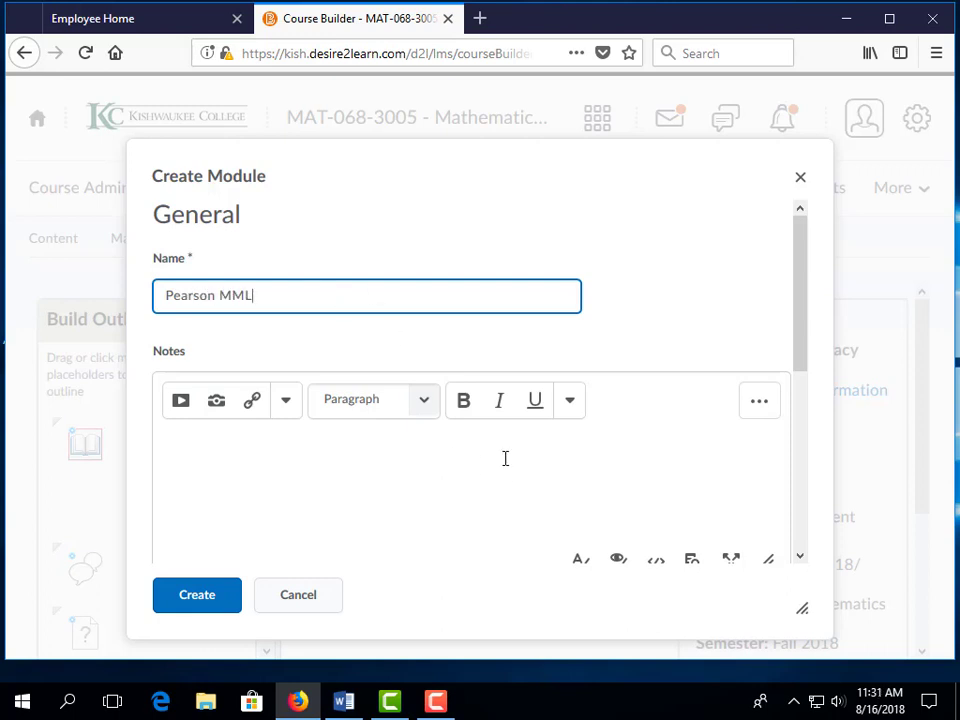
scroll(505, 458, "down", 5)
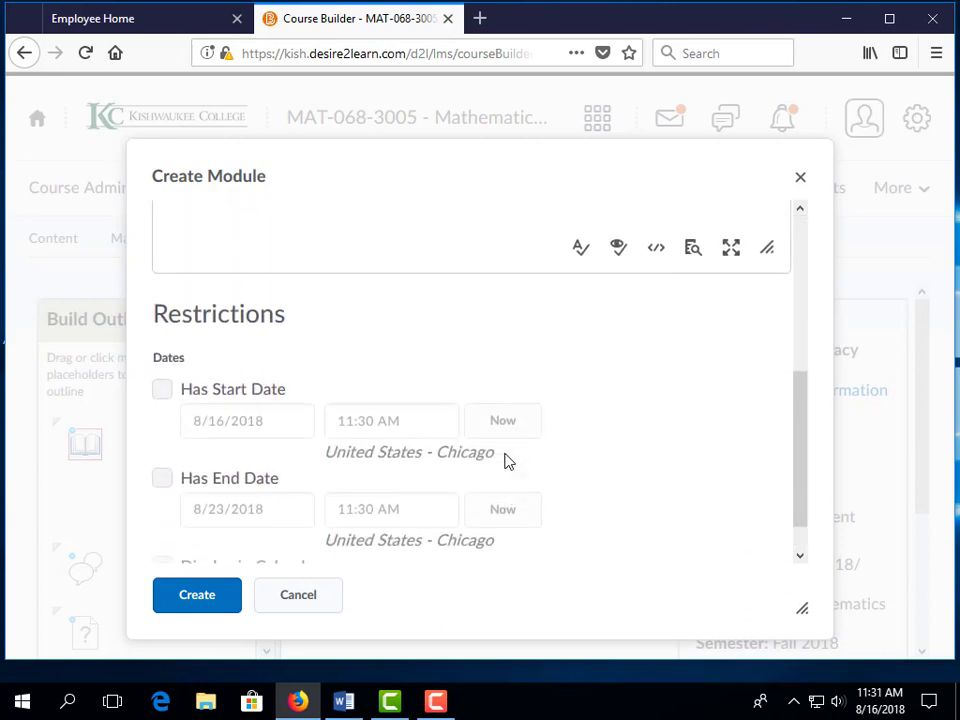
scroll(506, 459, "up", 3)
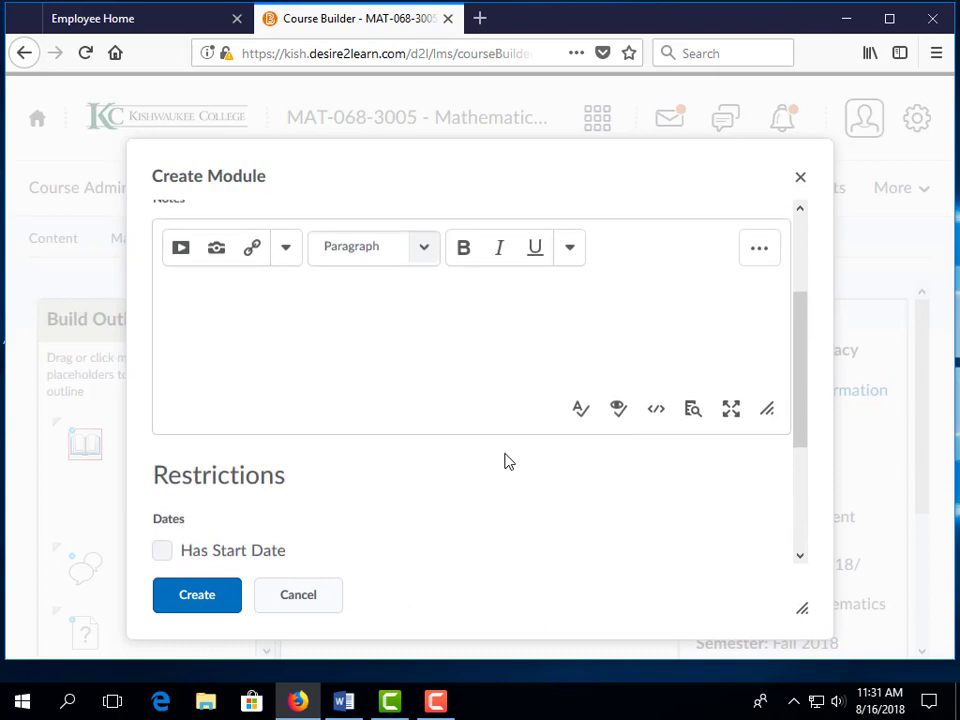
left_click(211, 596)
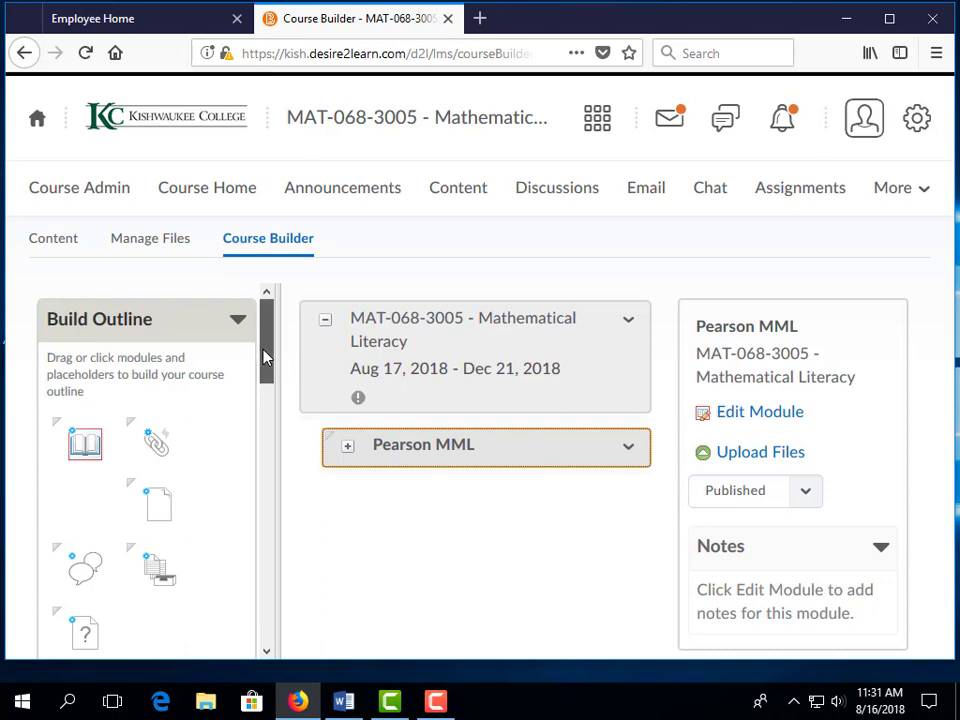
Add the Pearson placeholder to the Pearson MML module and start creating or copying a MyLab course through MyLab and Mastering Tools
left_click_drag(266, 358, 279, 515)
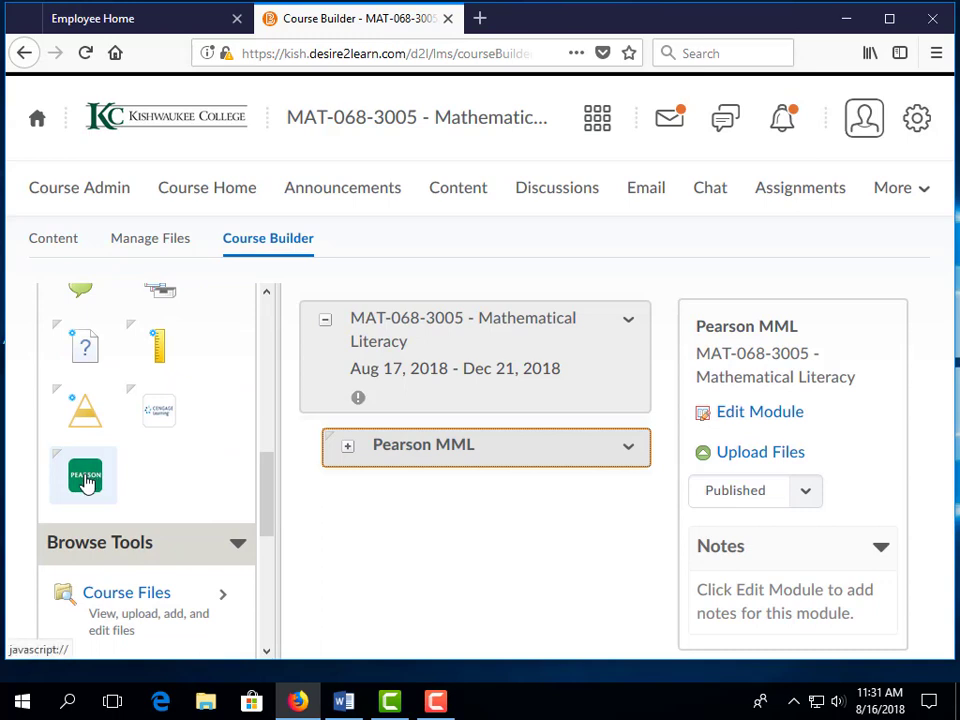
left_click_drag(83, 482, 470, 449)
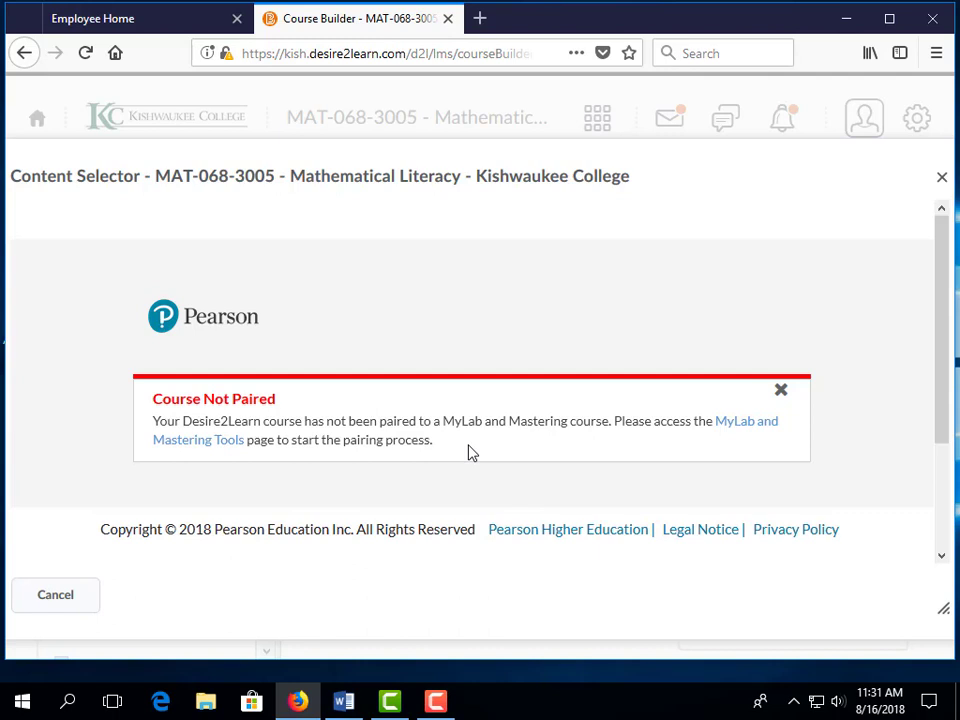
left_click(754, 430)
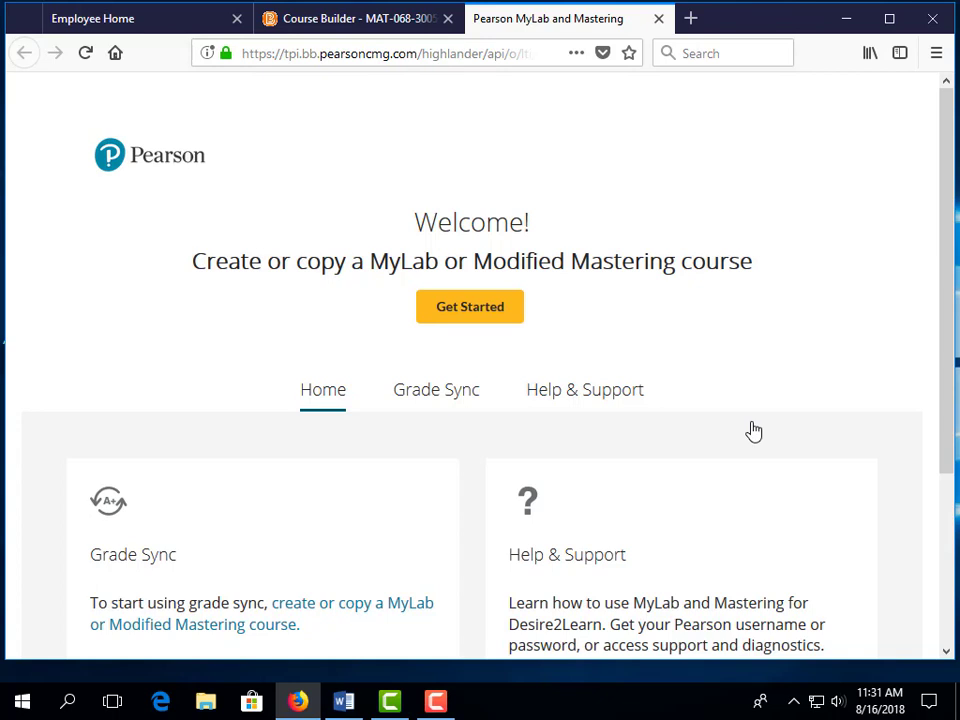
left_click(491, 316)
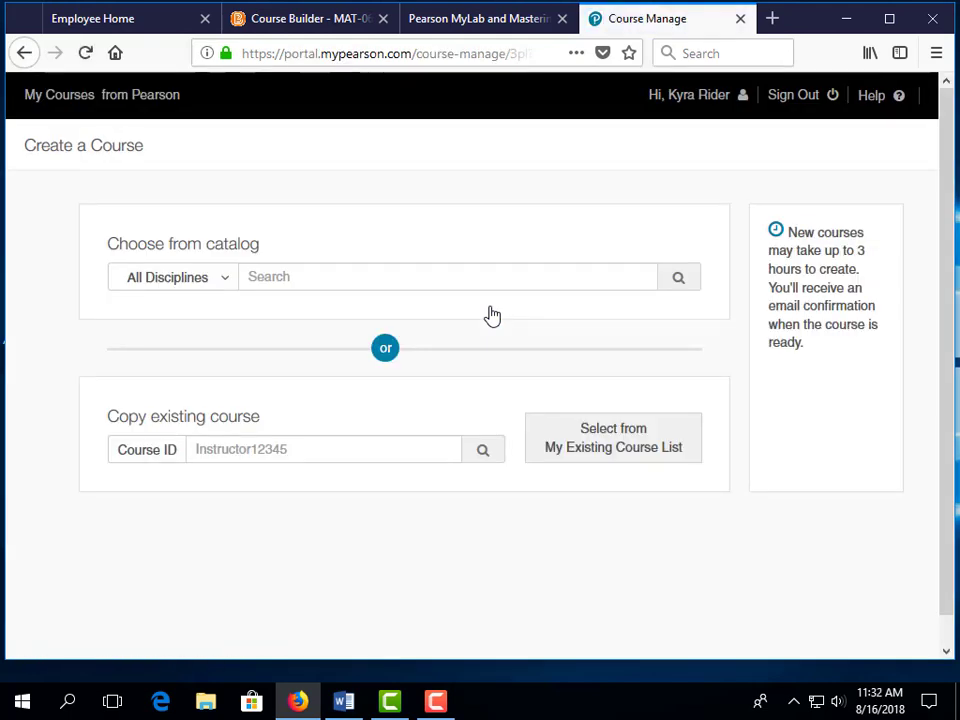
Switch to the Word document of FA 18 course shell codes and copy the code for MAT 068
left_click(348, 451)
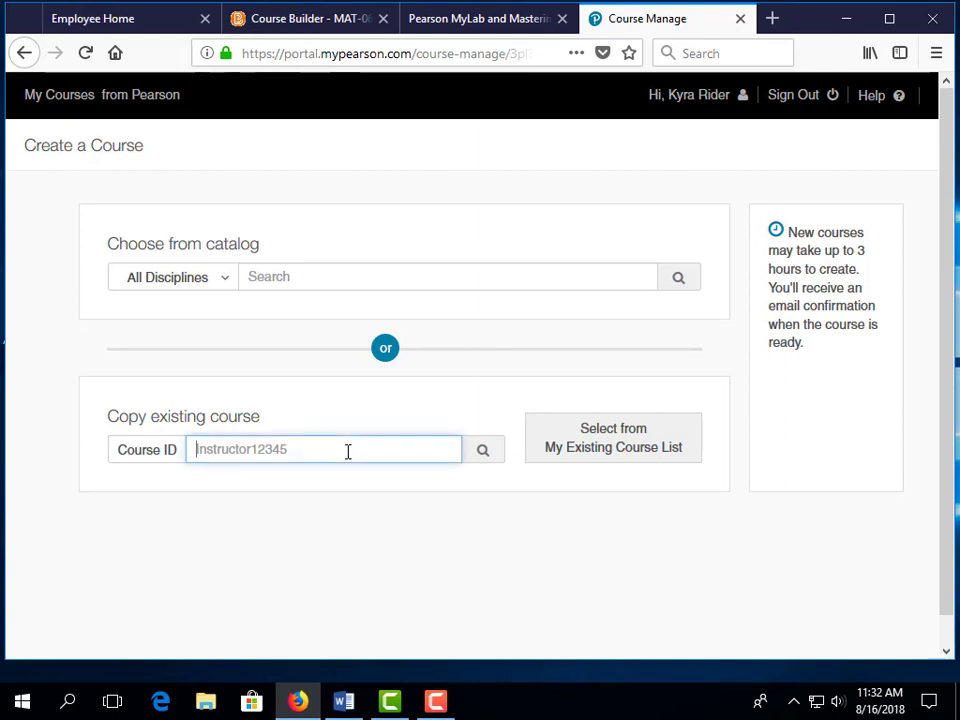
left_click(344, 703)
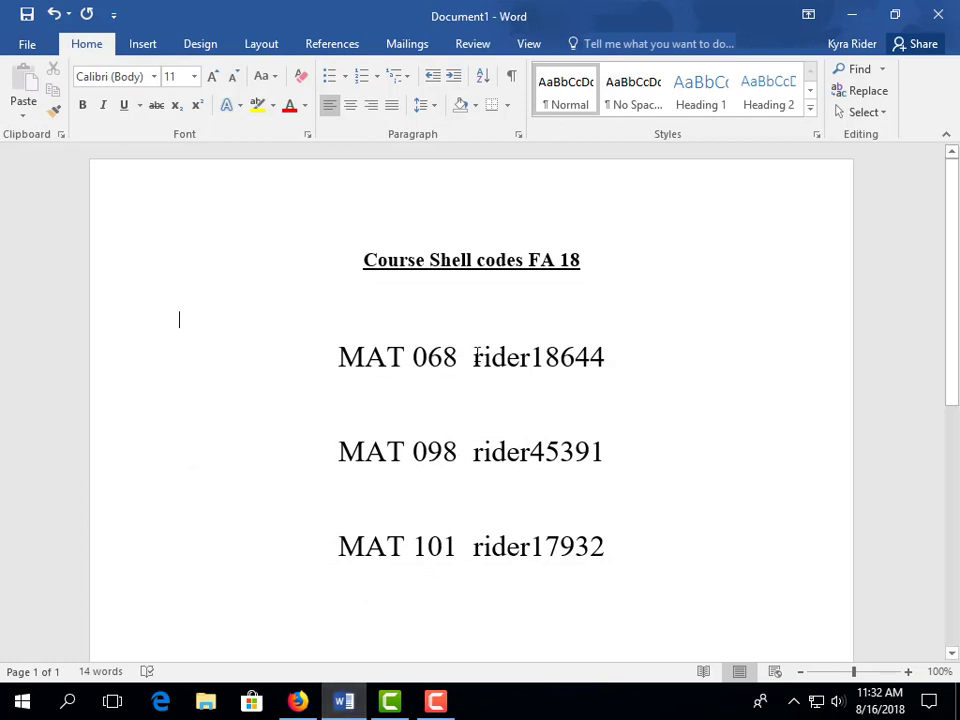
left_click_drag(474, 357, 608, 360)
key("ctrl+c")
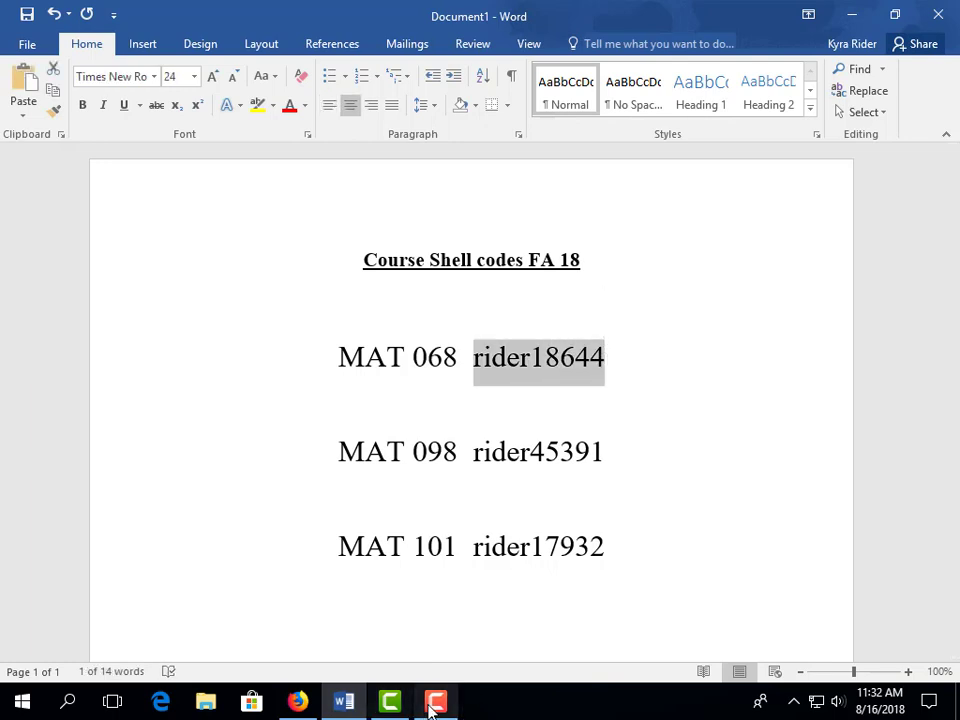
Return to Firefox, look up the existing Pearson course with the copied MAT 068 course ID and choose it for copying
mouse_move(433, 707)
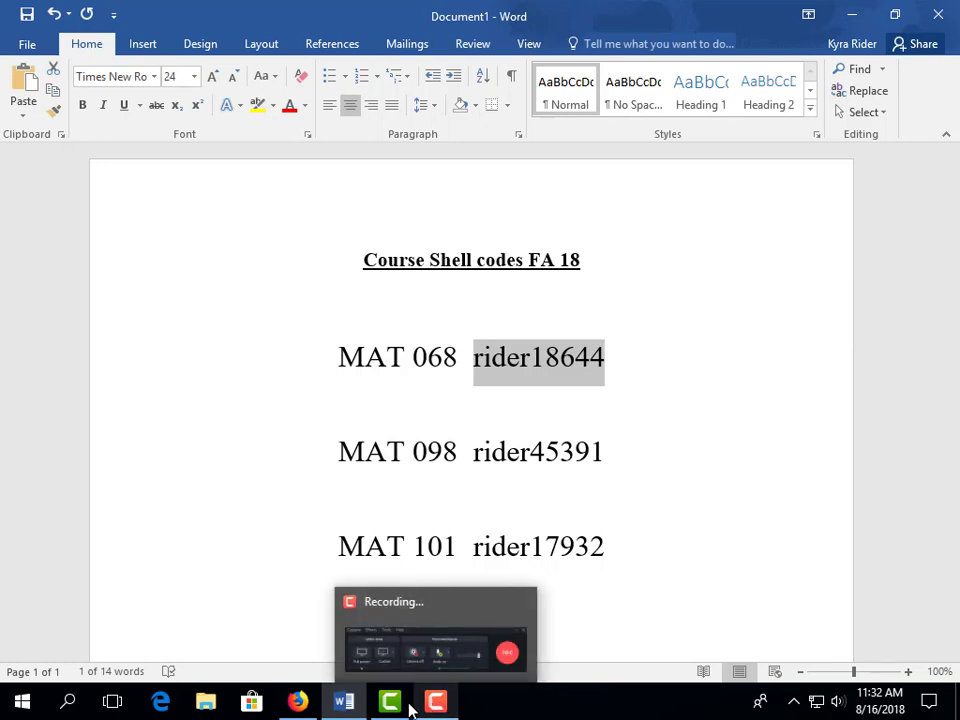
left_click(309, 706)
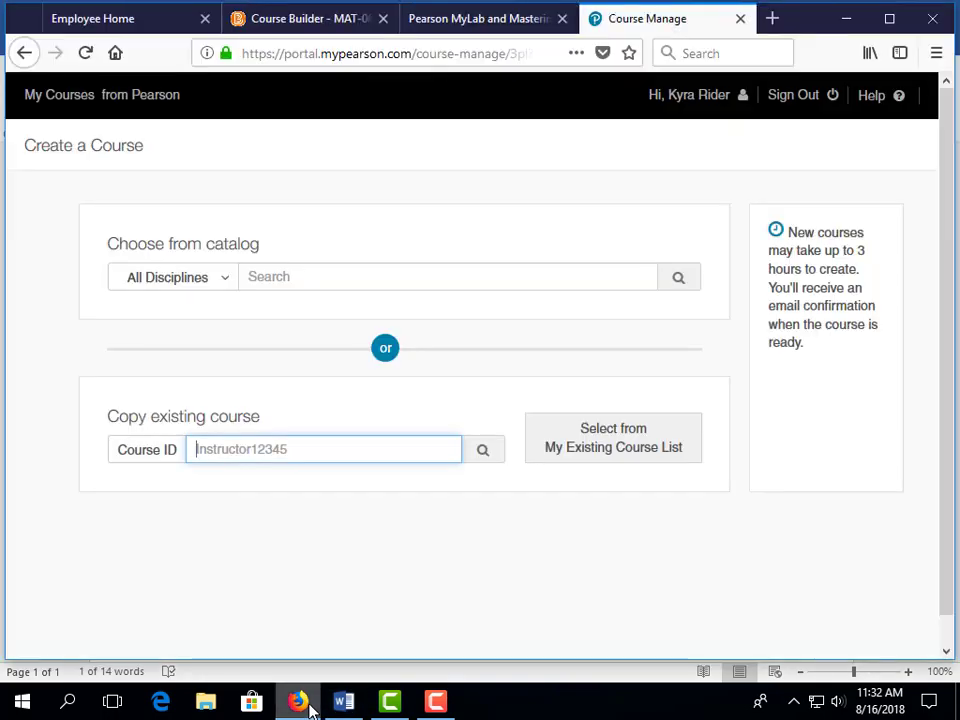
key("ctrl+v")
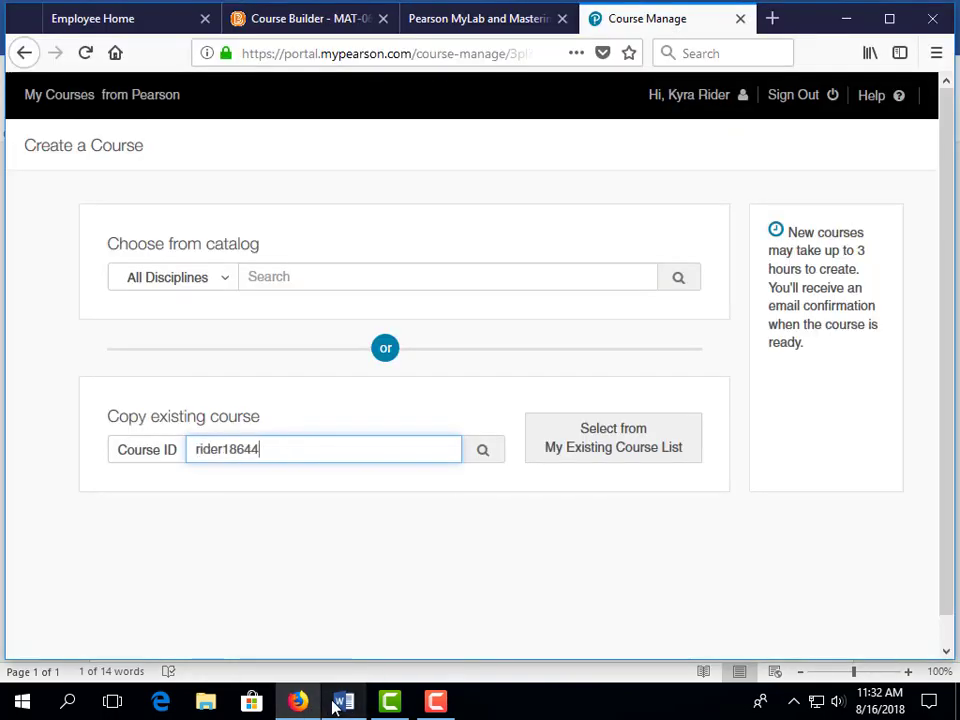
left_click(497, 463)
left_click(138, 346)
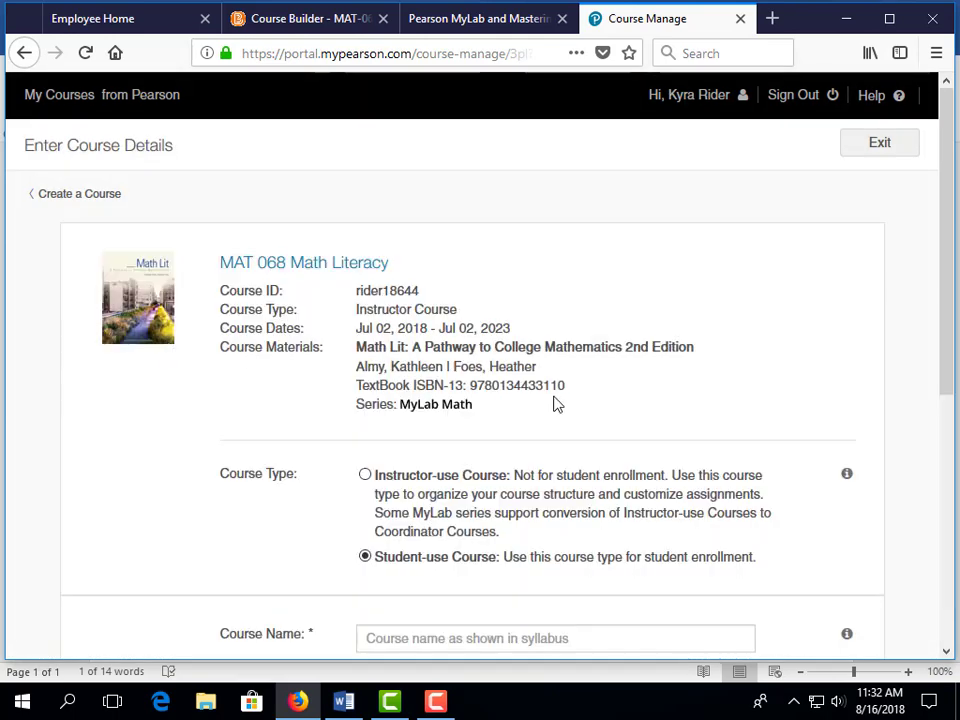
Name the new student-use course MAT 068 FA18
scroll(553, 401, "down", 4)
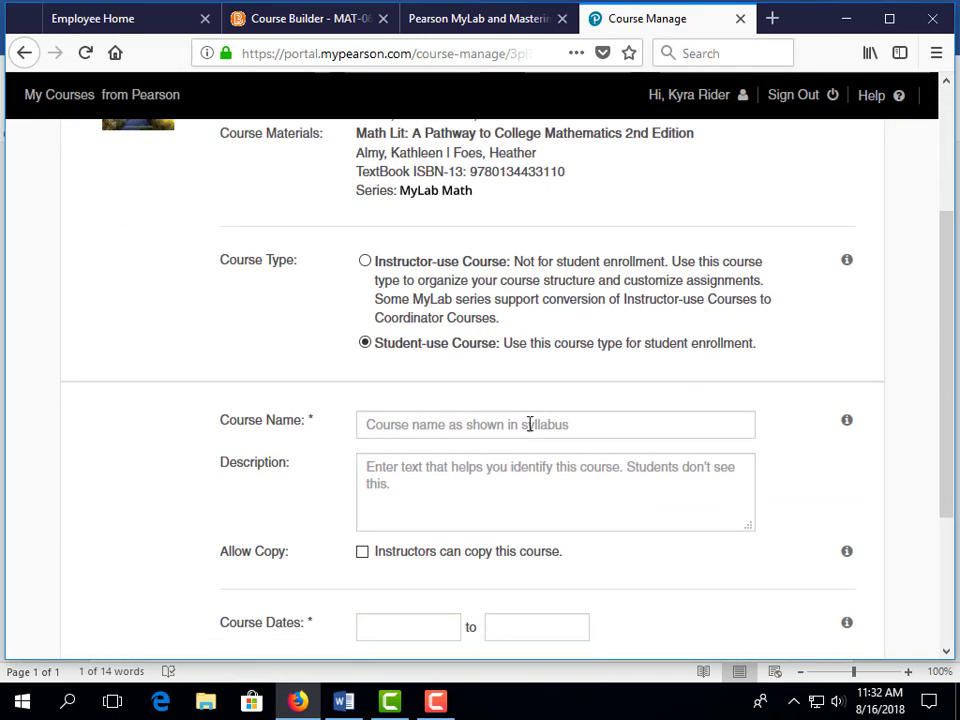
left_click(530, 424)
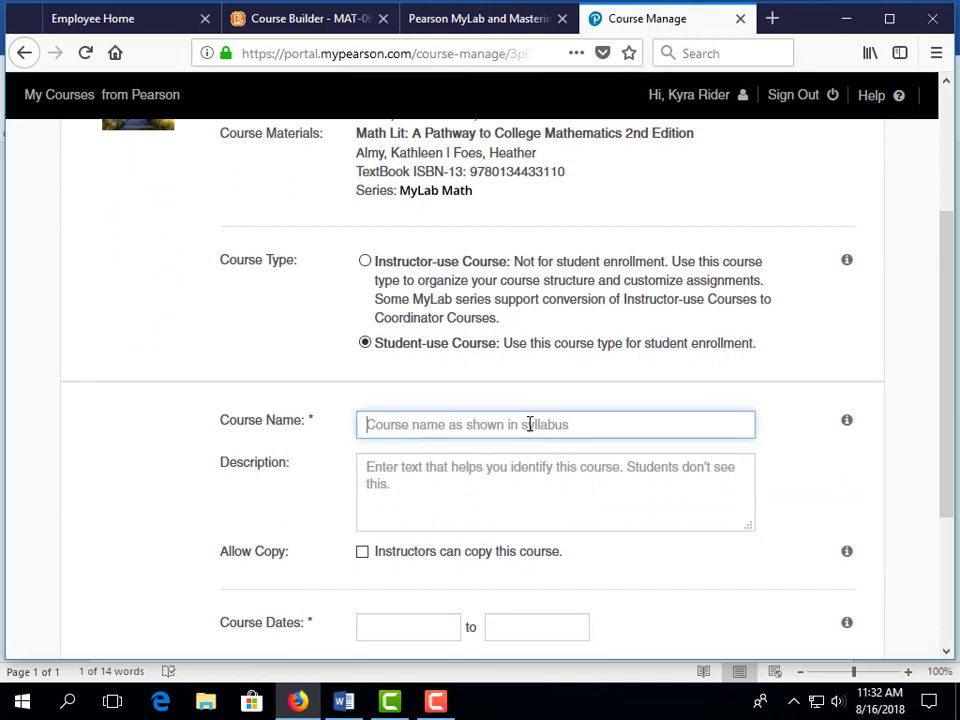
type("MAT ")
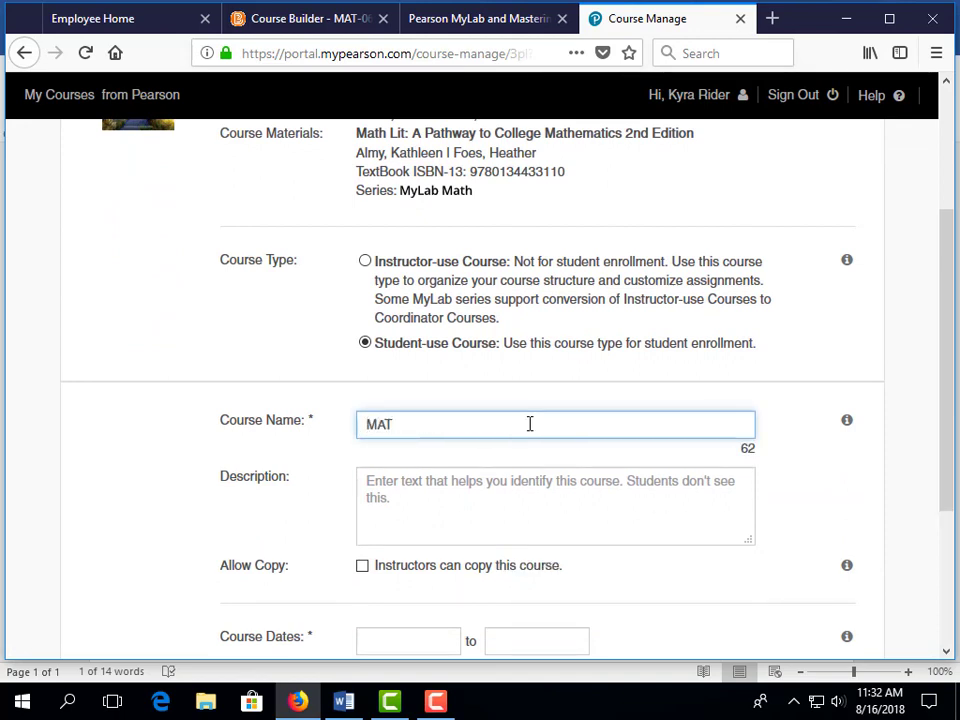
type("068 FA18")
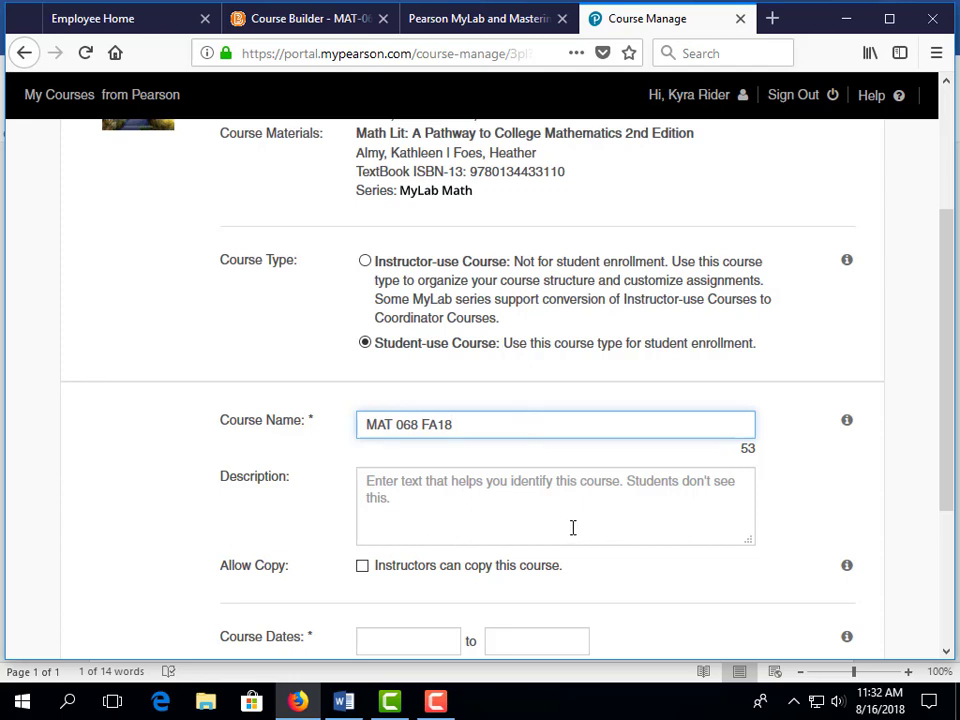
Set the course dates to Aug 17, 2018 through Dec 29, 2018 and create the course
scroll(572, 528, "down", 3)
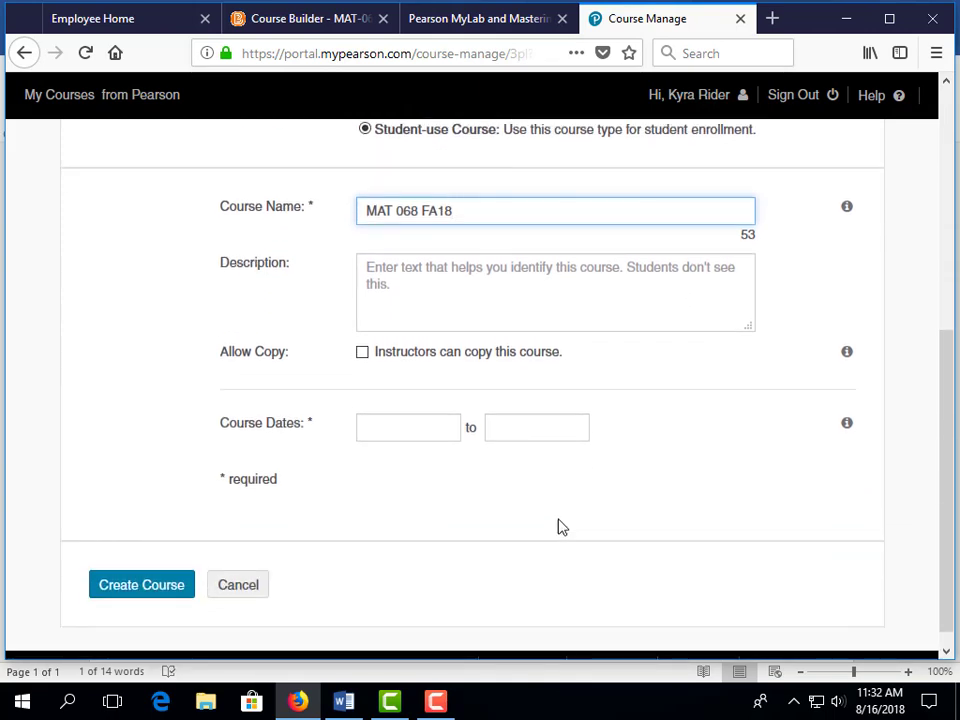
left_click(443, 421)
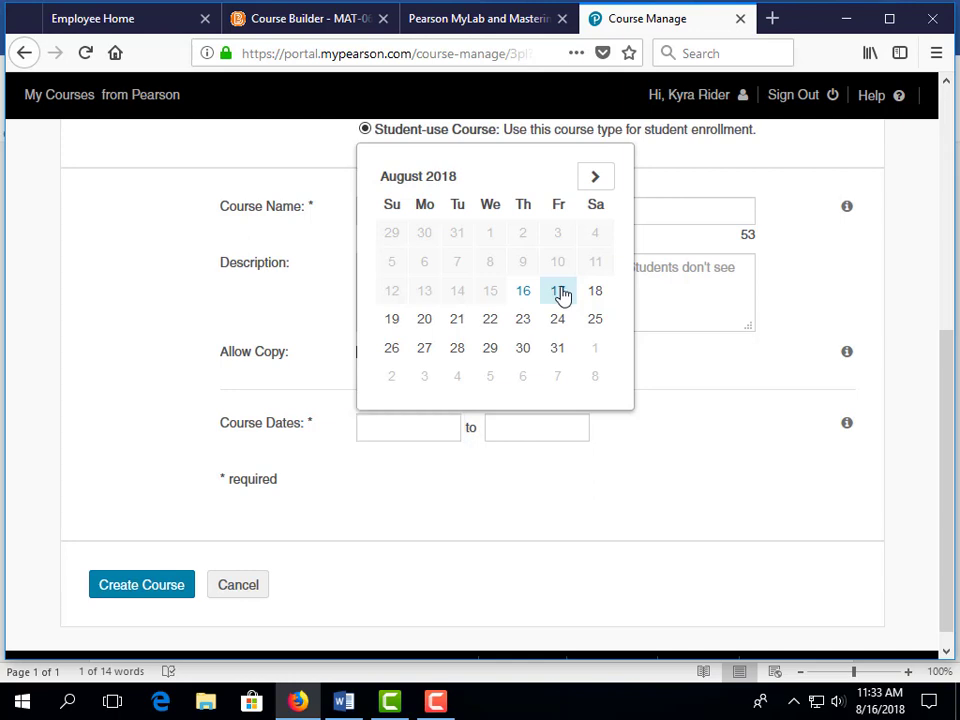
left_click(560, 292)
left_click(551, 430)
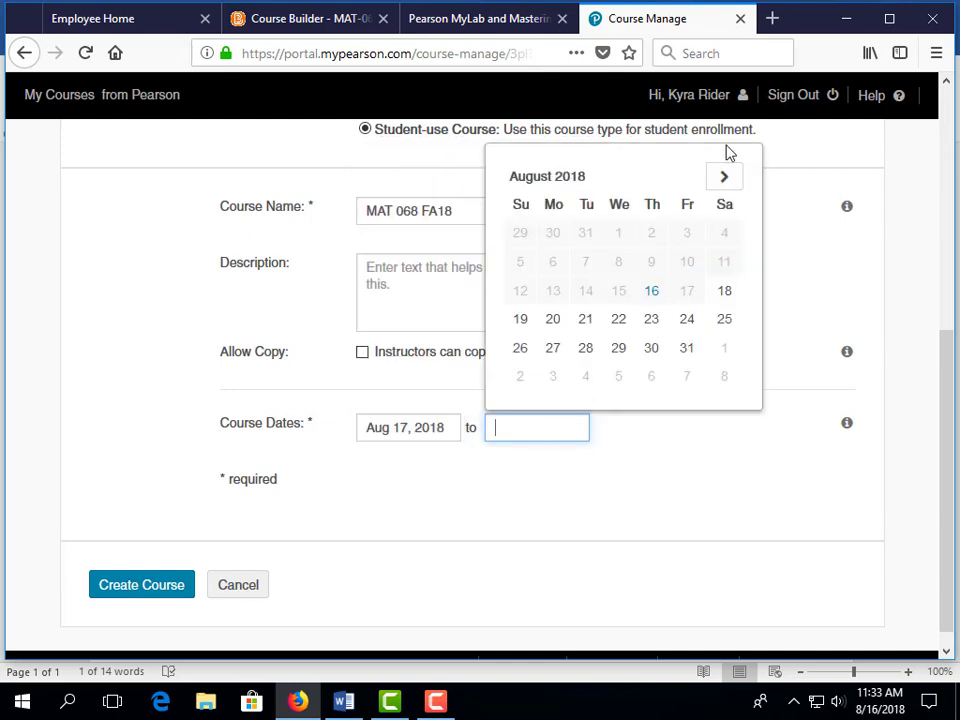
left_click(723, 177)
left_click(723, 177)
left_click(723, 177)
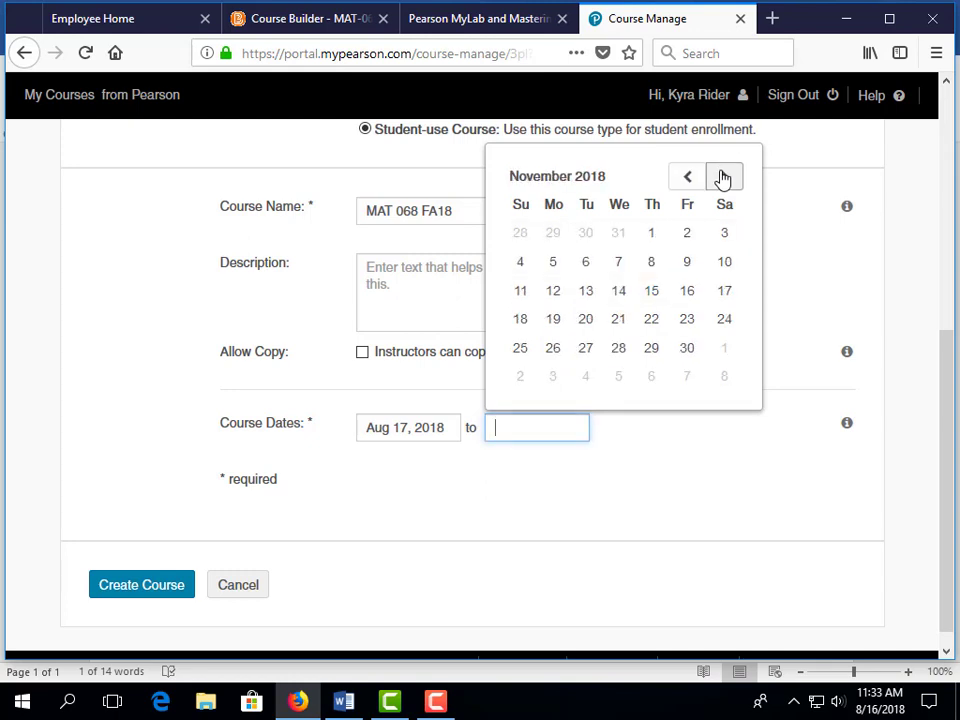
left_click(723, 177)
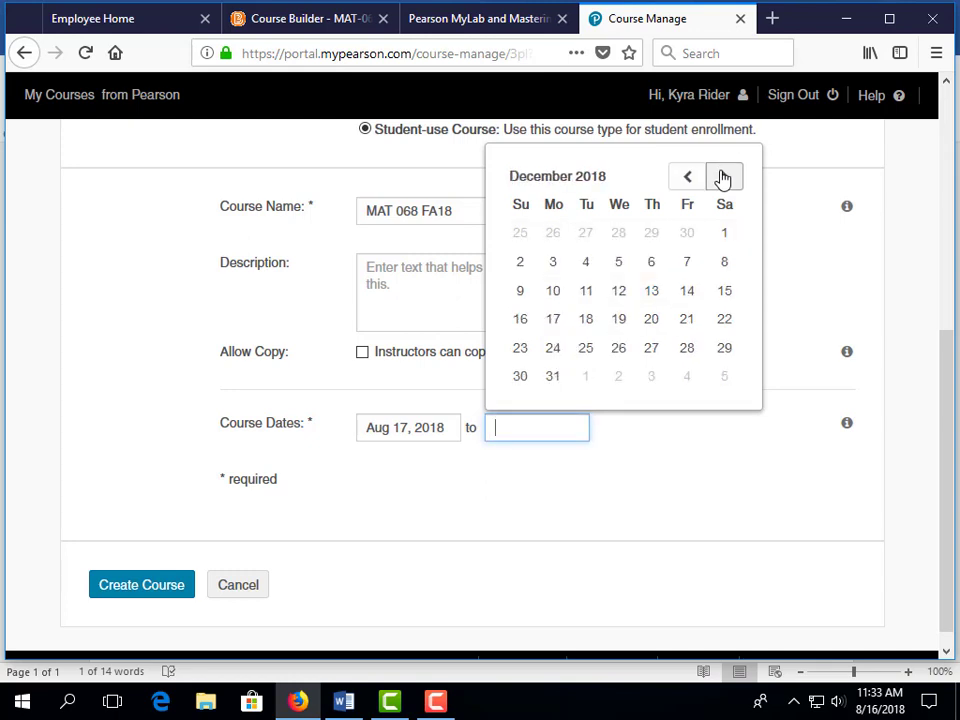
left_click(724, 349)
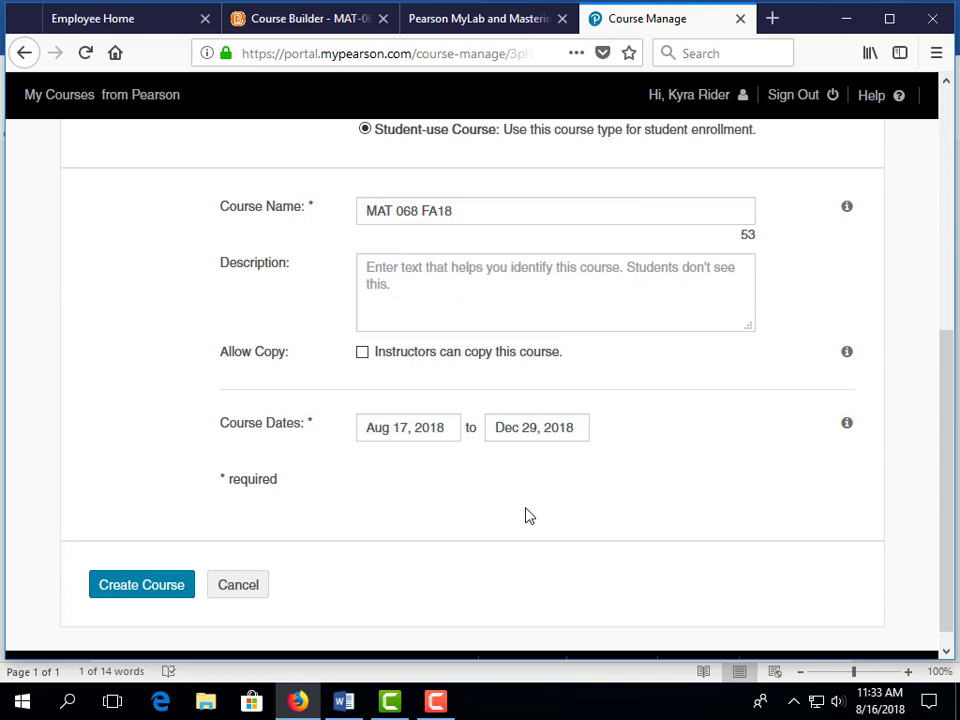
left_click(137, 590)
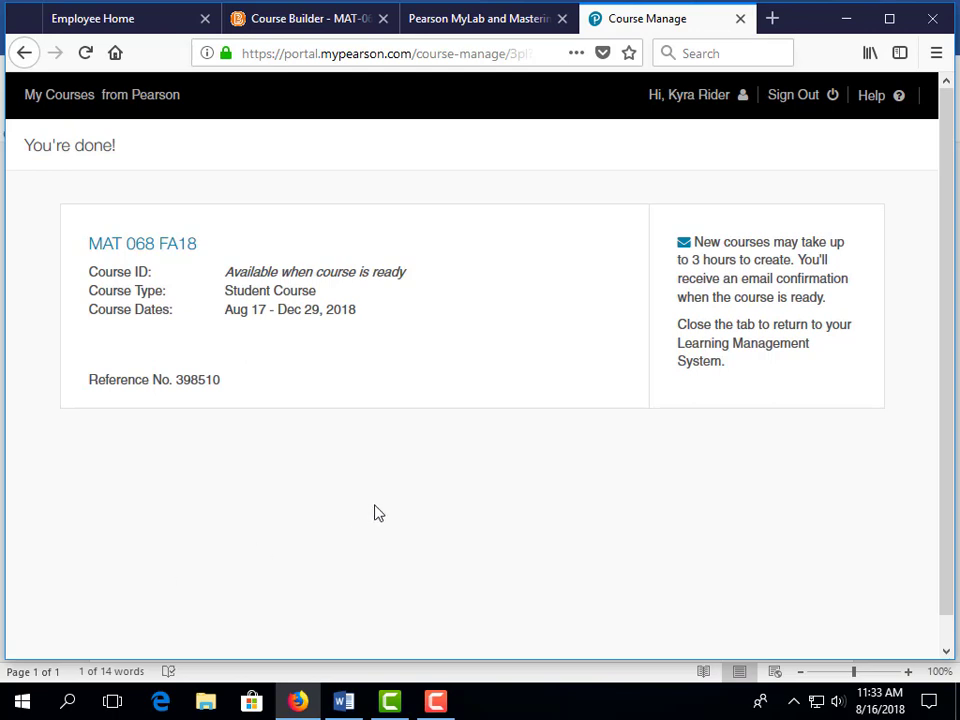
Close both Pearson pages and cancel the Content Selector to get back to the D2L course outline
left_click(740, 20)
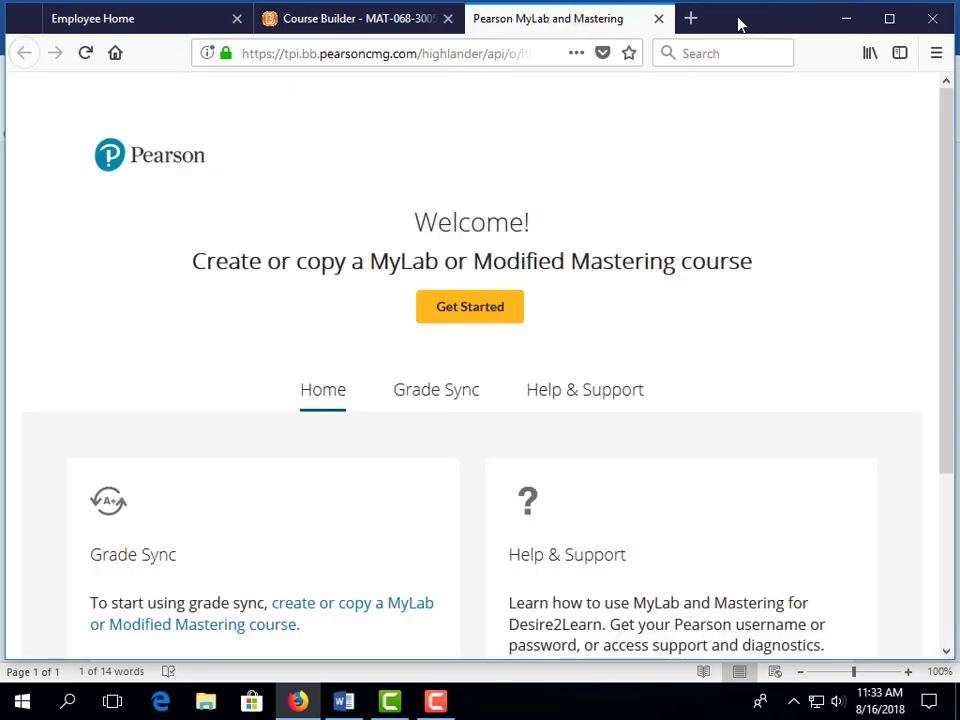
left_click(658, 19)
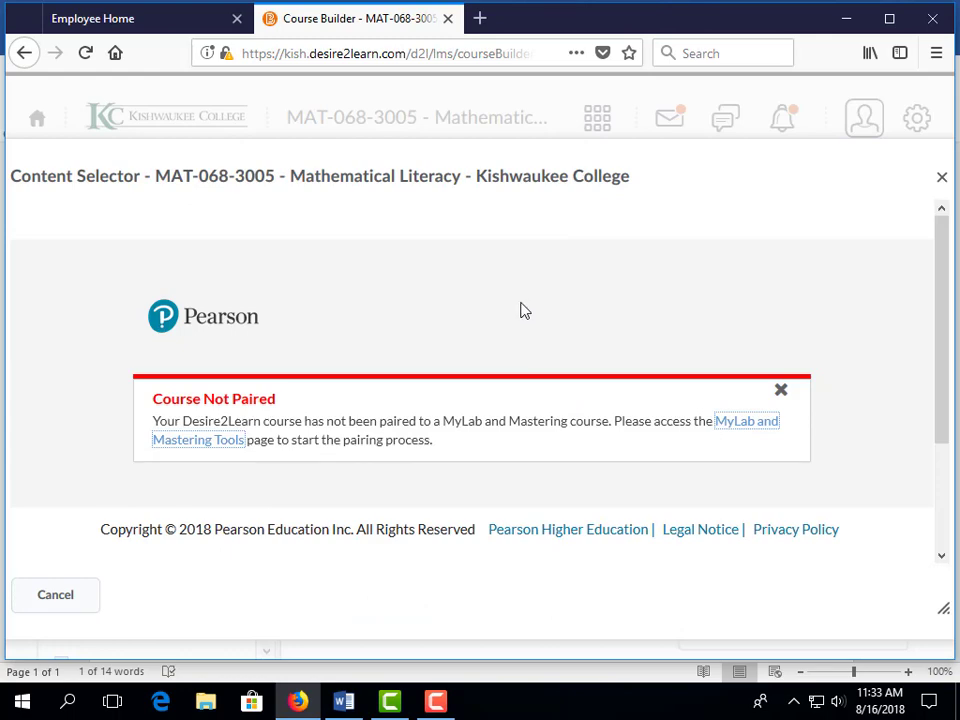
left_click(54, 598)
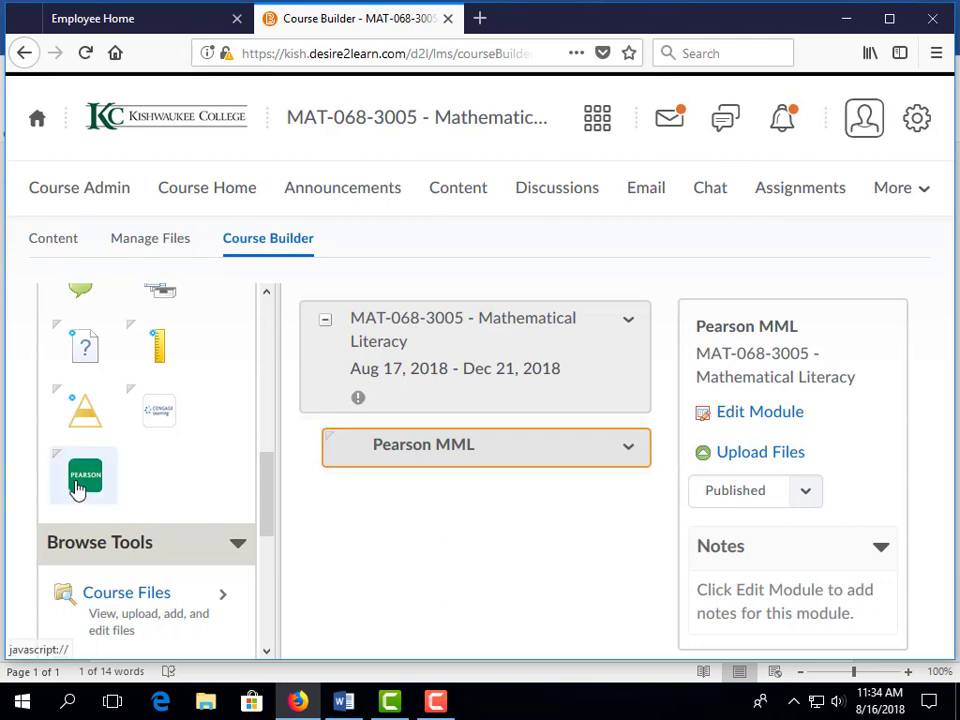
Place the Pearson placeholder in the Pearson MML module and add the MyMathLab with Pearson eText Course Home link to the course
left_click_drag(79, 487, 444, 446)
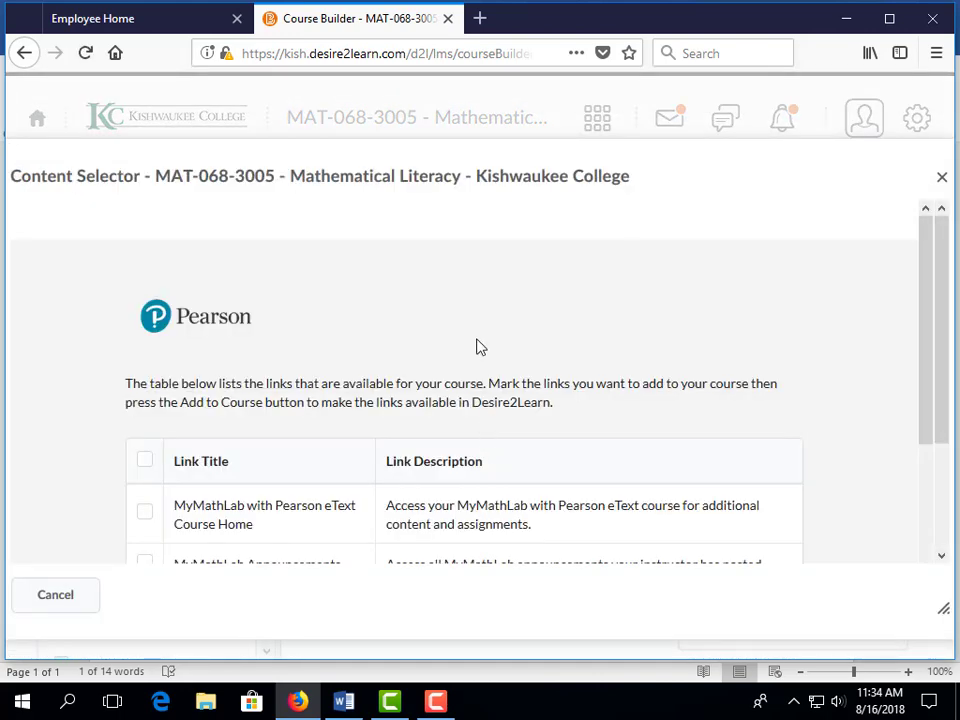
scroll(459, 306, "down", 3)
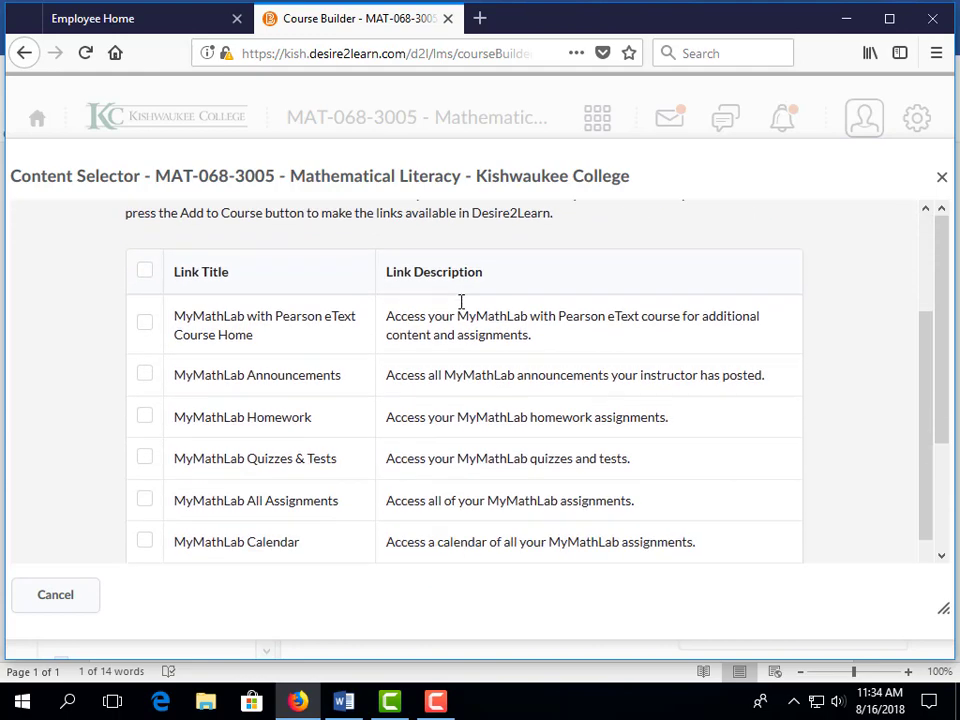
scroll(461, 302, "down", 5)
scroll(461, 305, "up", 5)
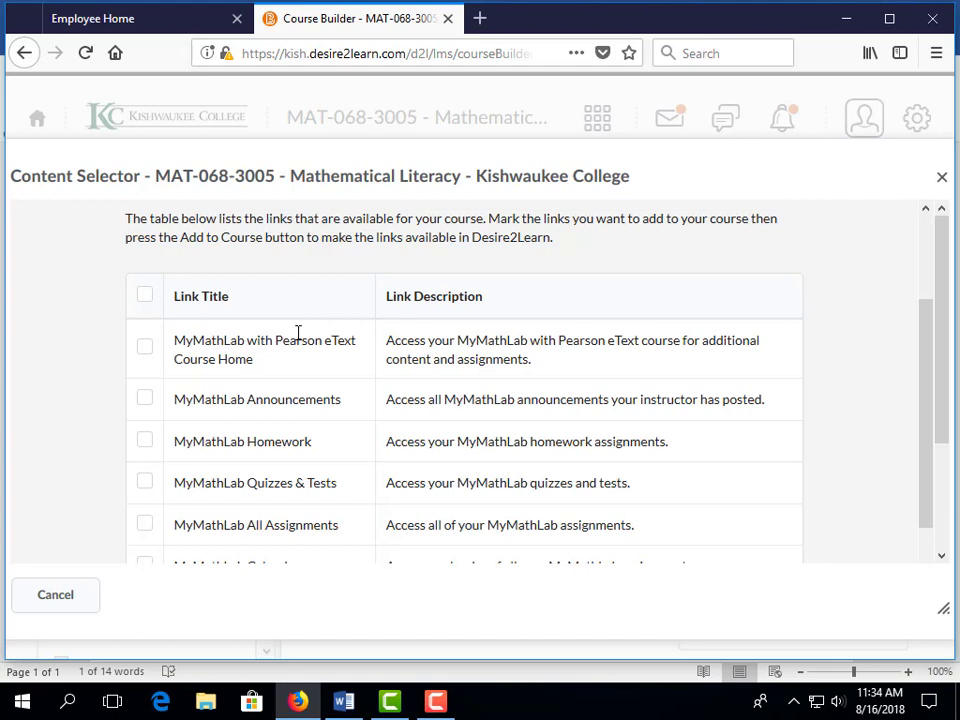
left_click(145, 348)
scroll(214, 387, "down", 5)
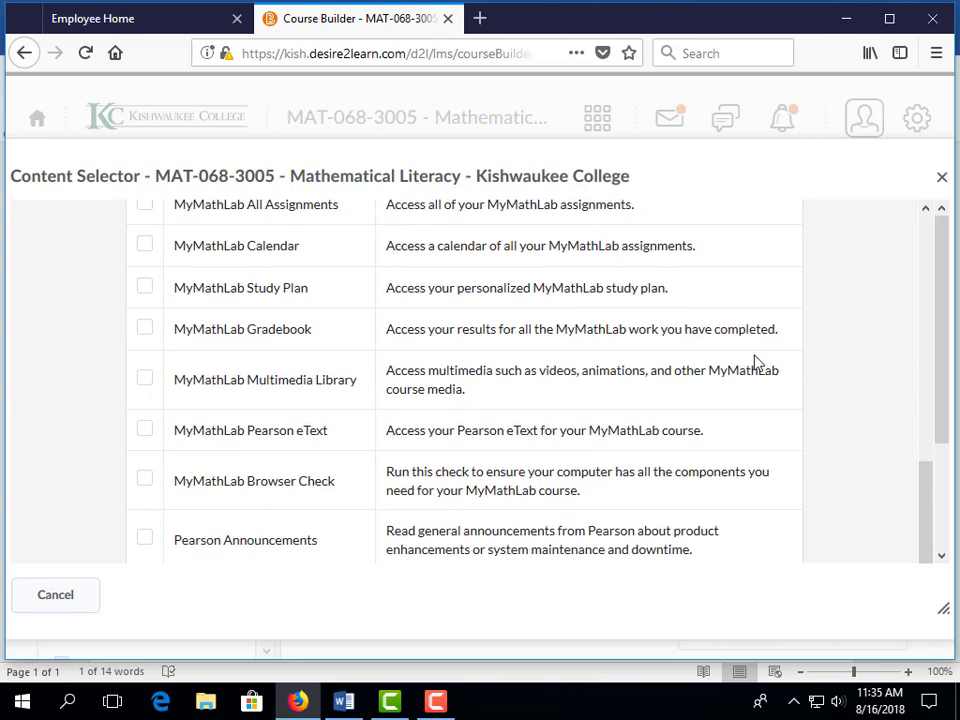
left_click_drag(940, 353, 939, 476)
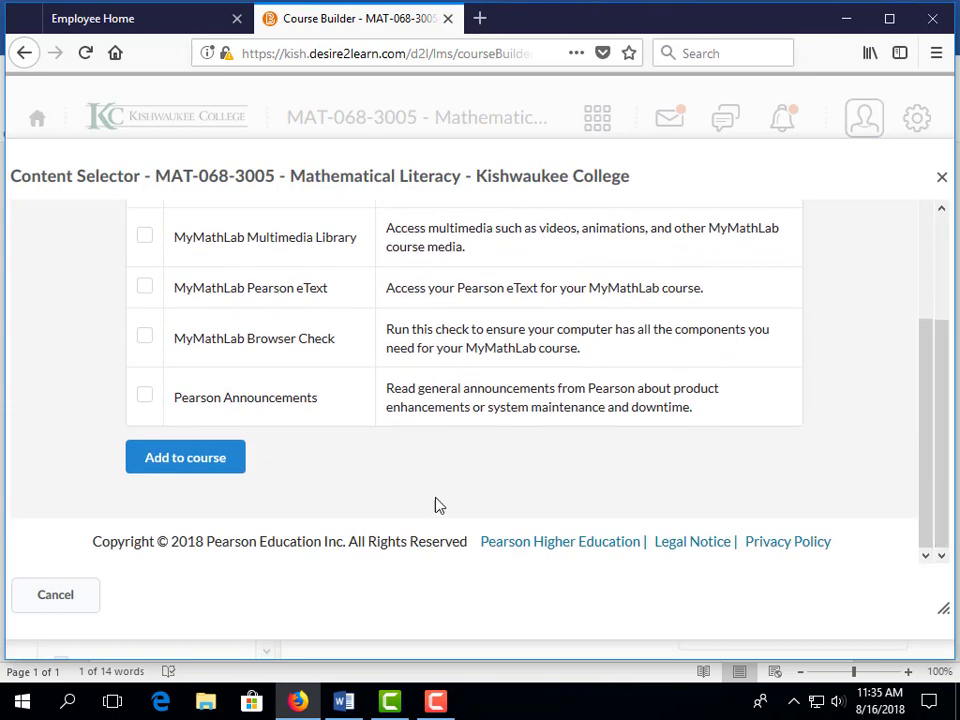
left_click(201, 458)
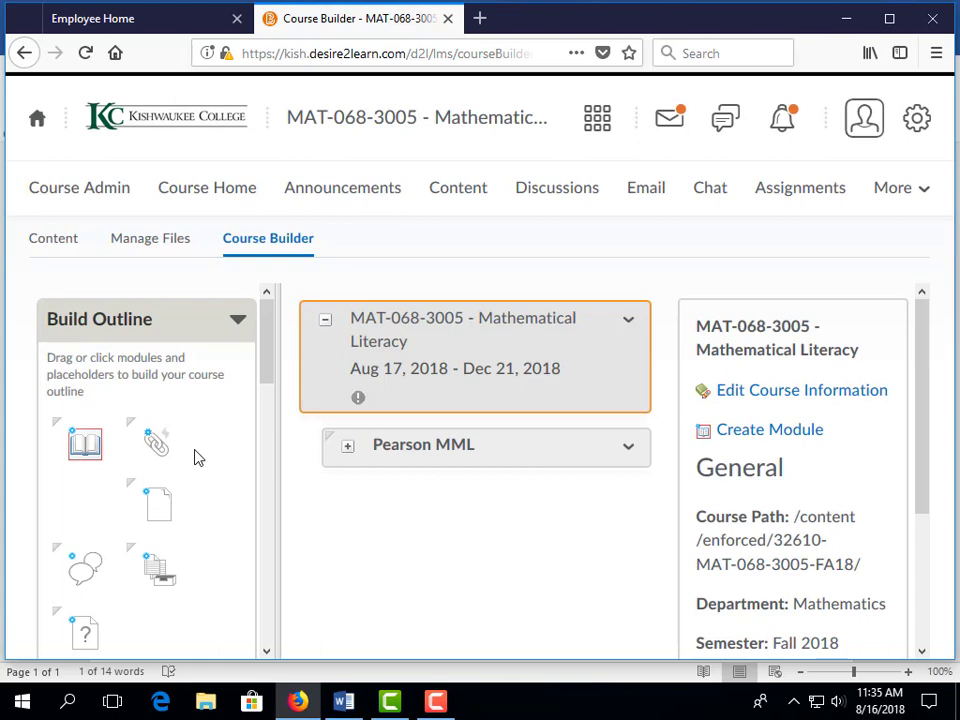
Expand the Pearson MML module in the course outline to check its contents
left_click(628, 448)
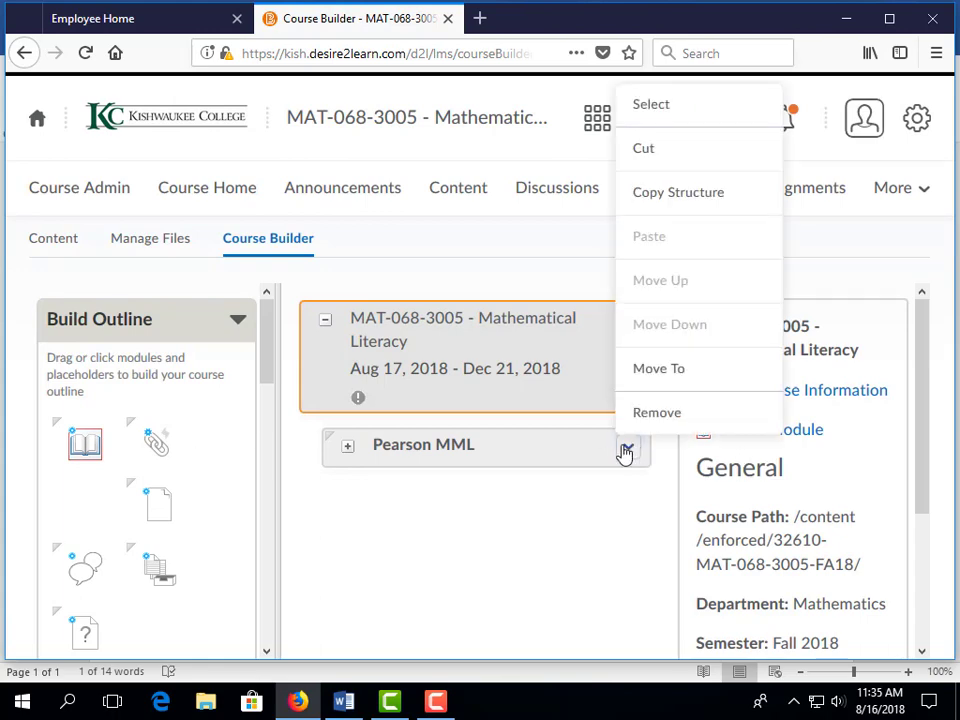
left_click(624, 455)
left_click(348, 447)
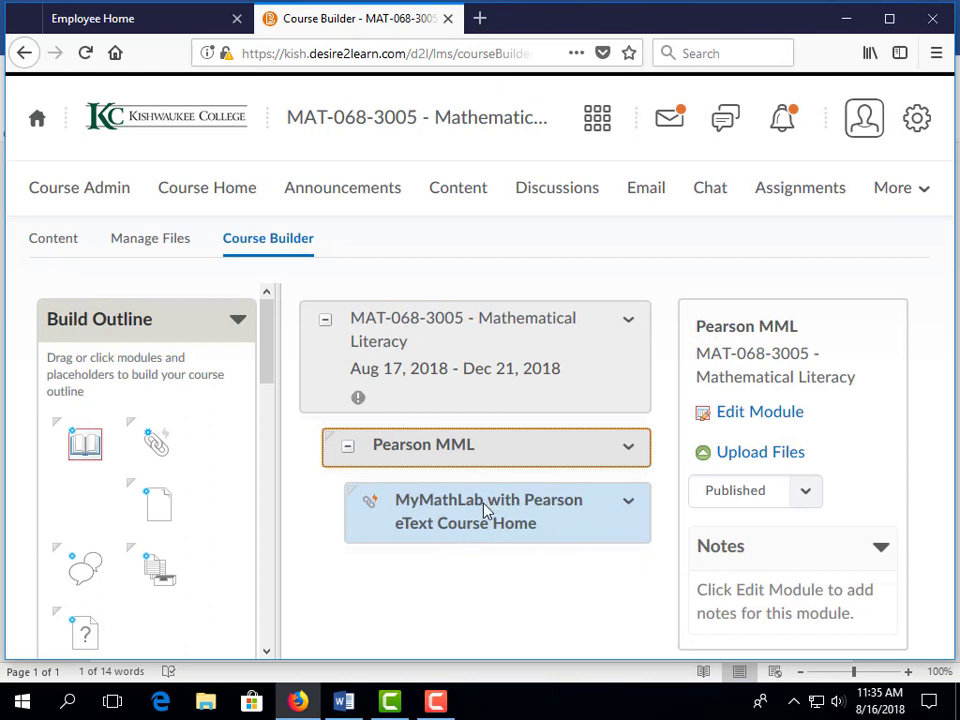
Bulk edit the course's Table of Contents so the MyMathLab with Pearson eText Course Home link opens as an external resource
left_click(449, 193)
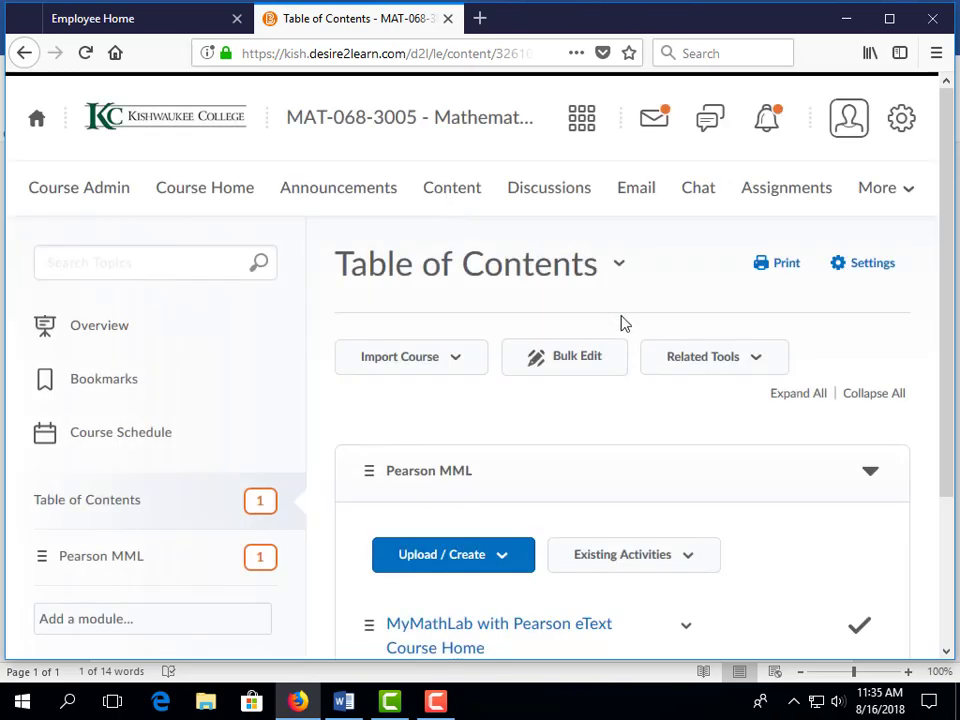
scroll(604, 460, "down", 3)
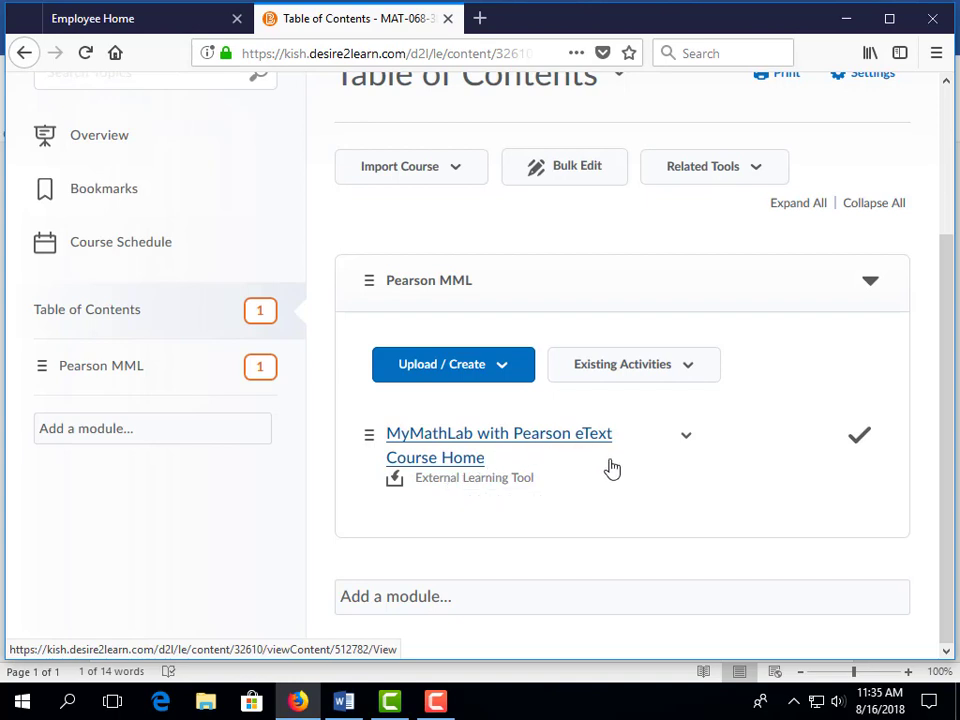
left_click(591, 183)
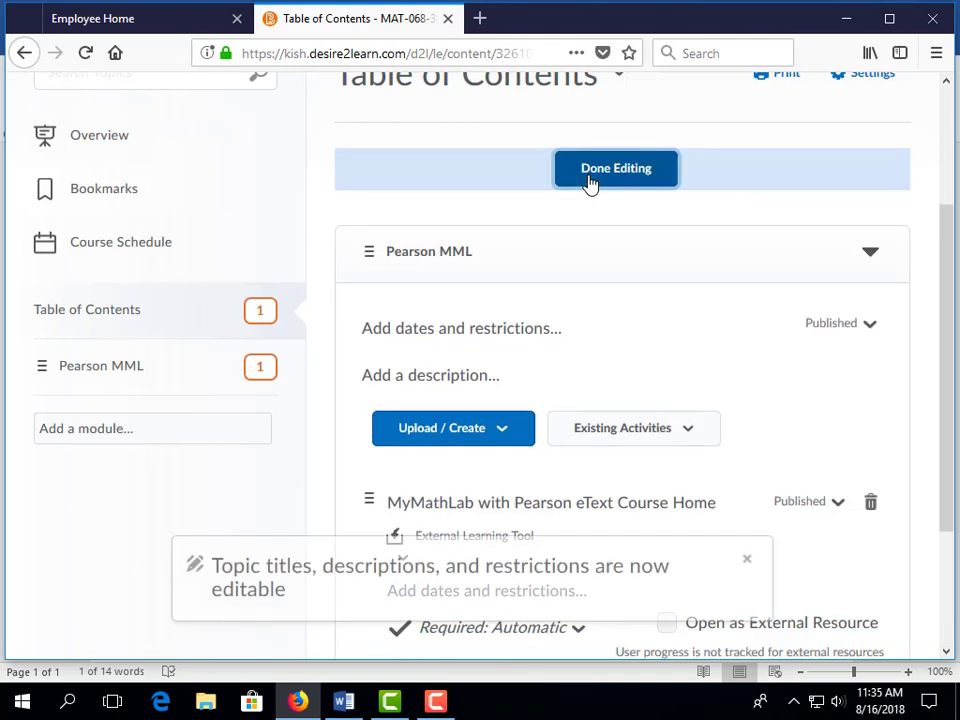
scroll(701, 354, "down", 3)
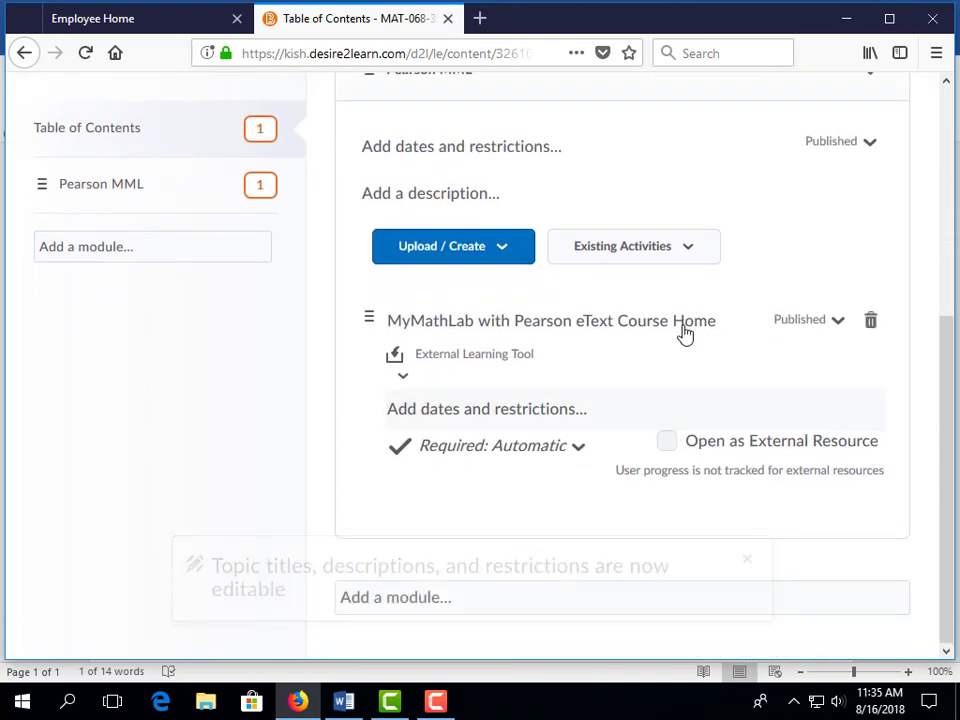
left_click(666, 442)
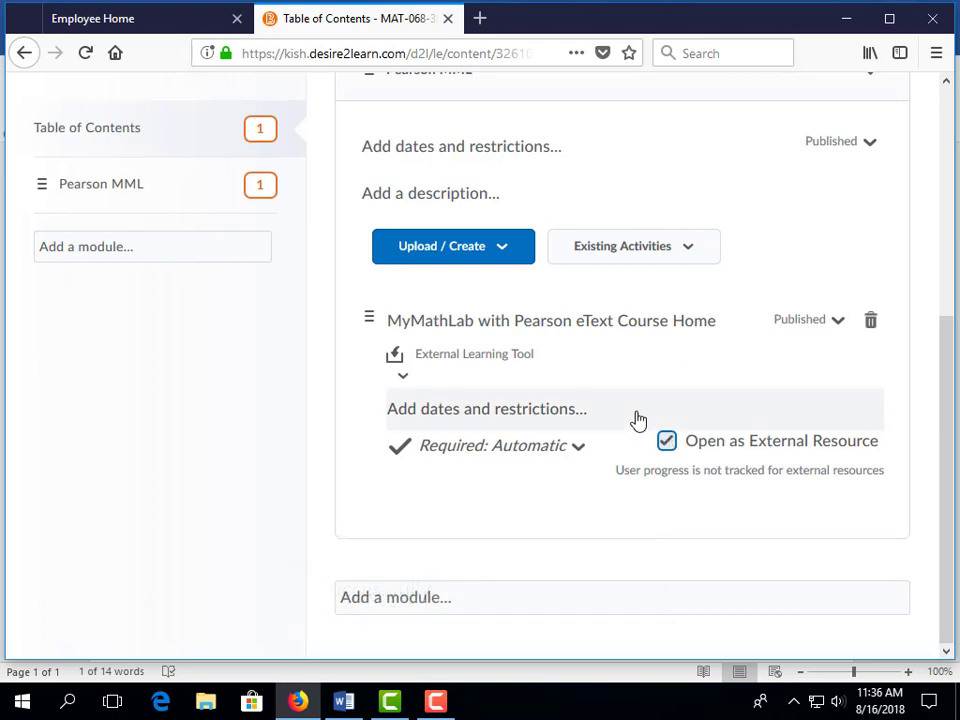
scroll(636, 418, "up", 1)
scroll(638, 418, "up", 2)
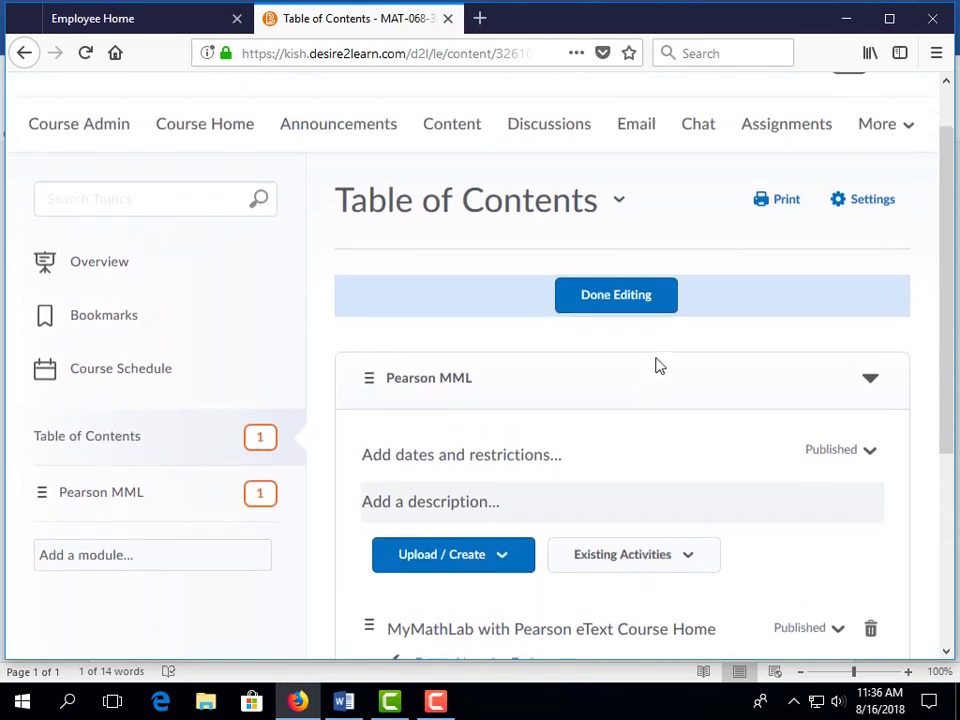
left_click(659, 315)
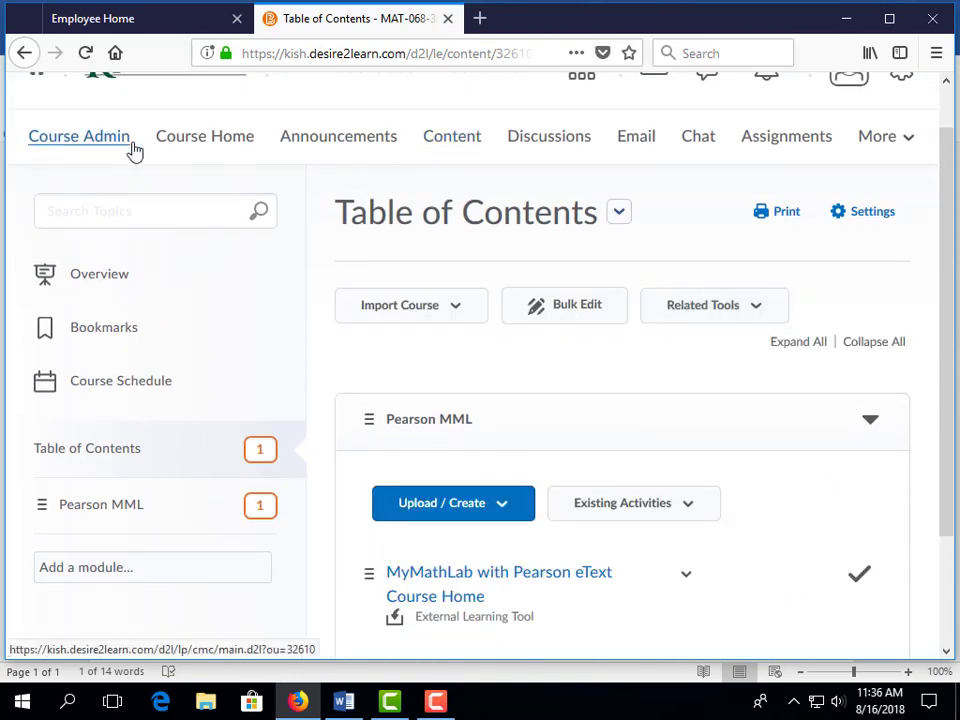
From the course homepage, go to the content, launch the MyMathLab with Pearson eText Course Home link and continue past the enhancements notice
left_click(205, 145)
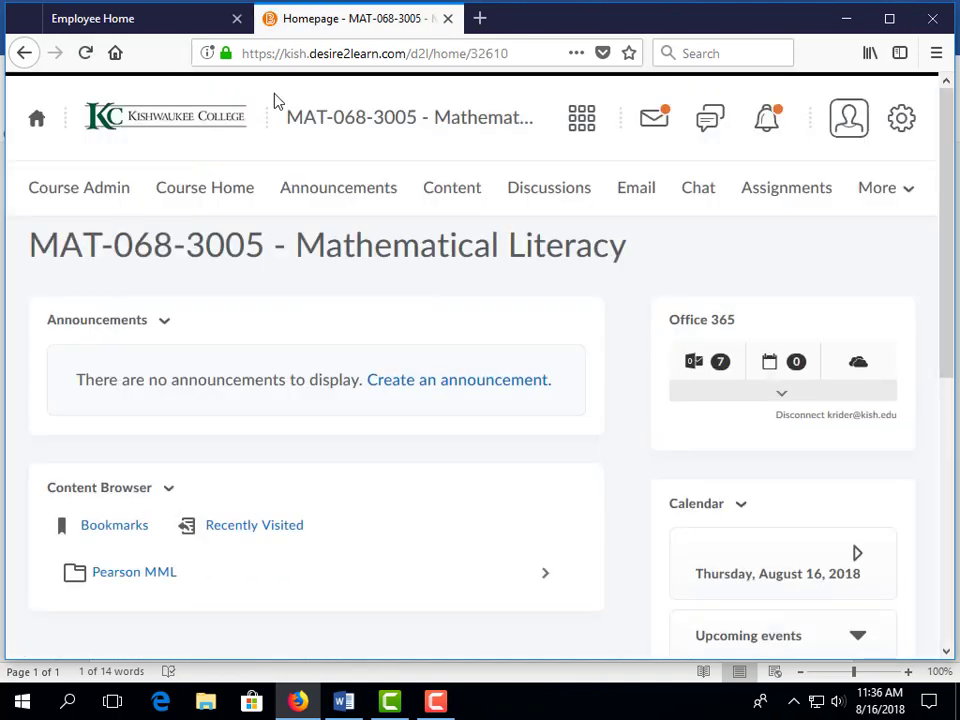
left_click(456, 192)
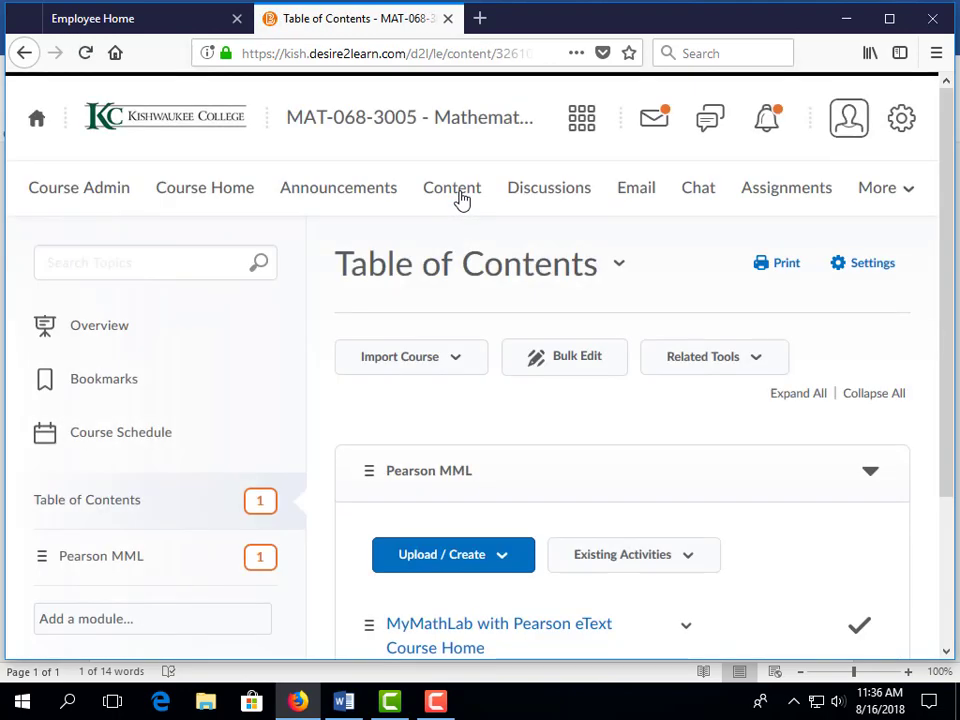
scroll(589, 424, "down", 4)
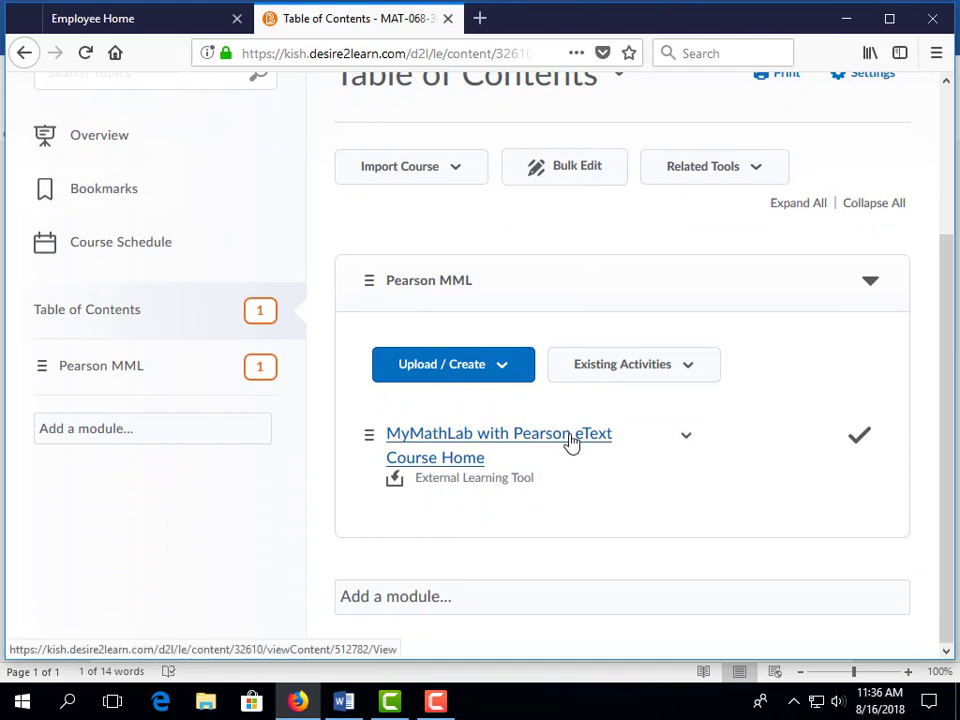
left_click(571, 443)
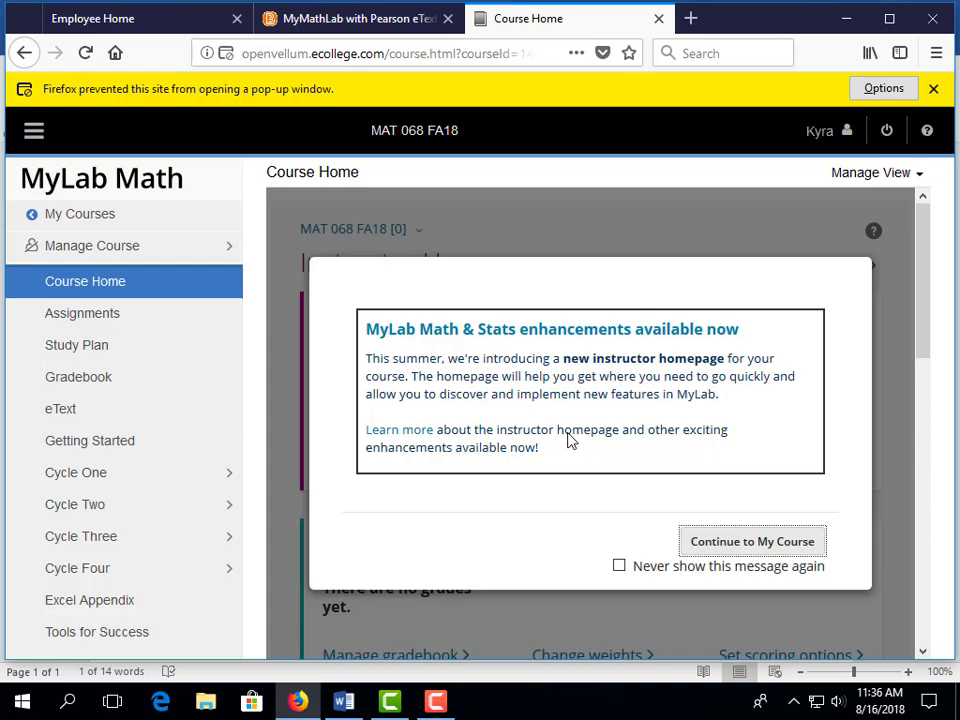
left_click(719, 553)
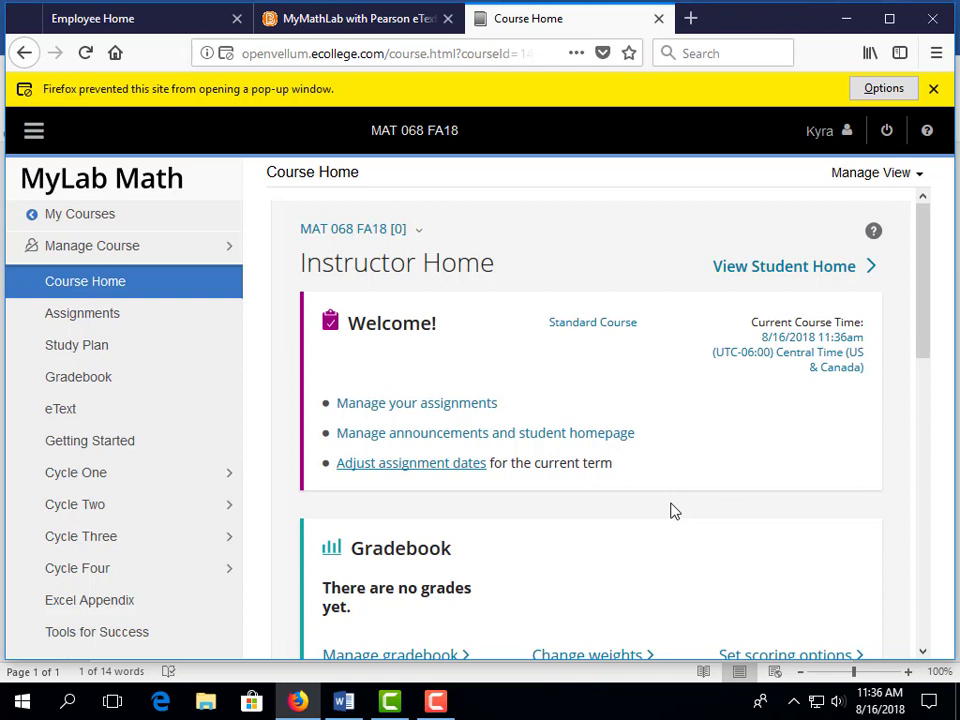
Review the MAT 068 FA18 student homepage and dismiss the blocked pop-up notification
left_click(790, 270)
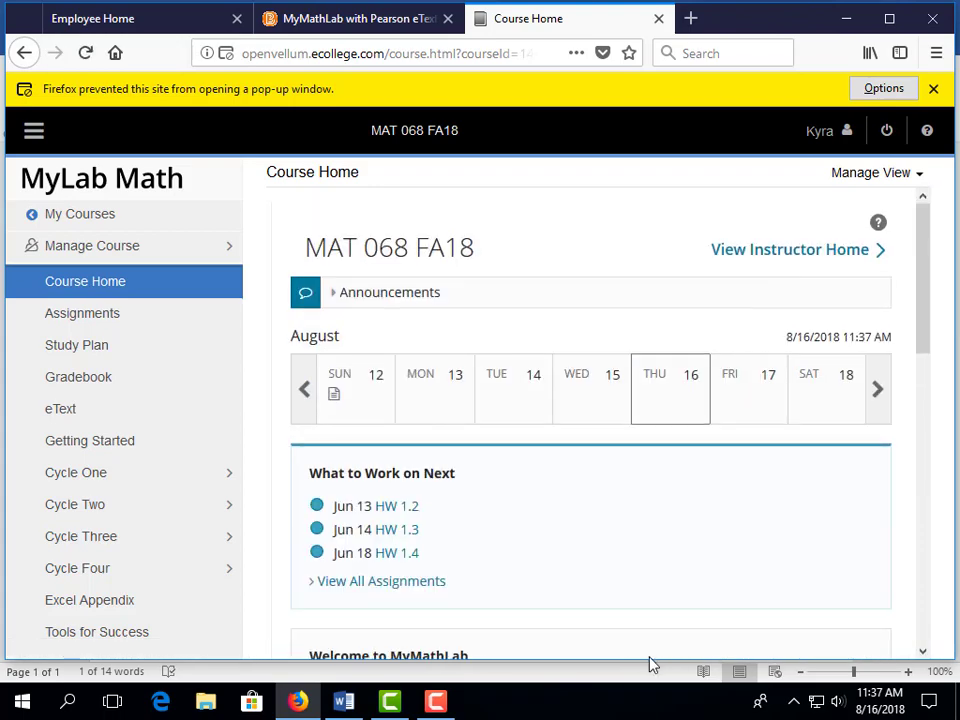
scroll(684, 602, "down", 3)
scroll(684, 601, "down", 4)
scroll(682, 600, "up", 5)
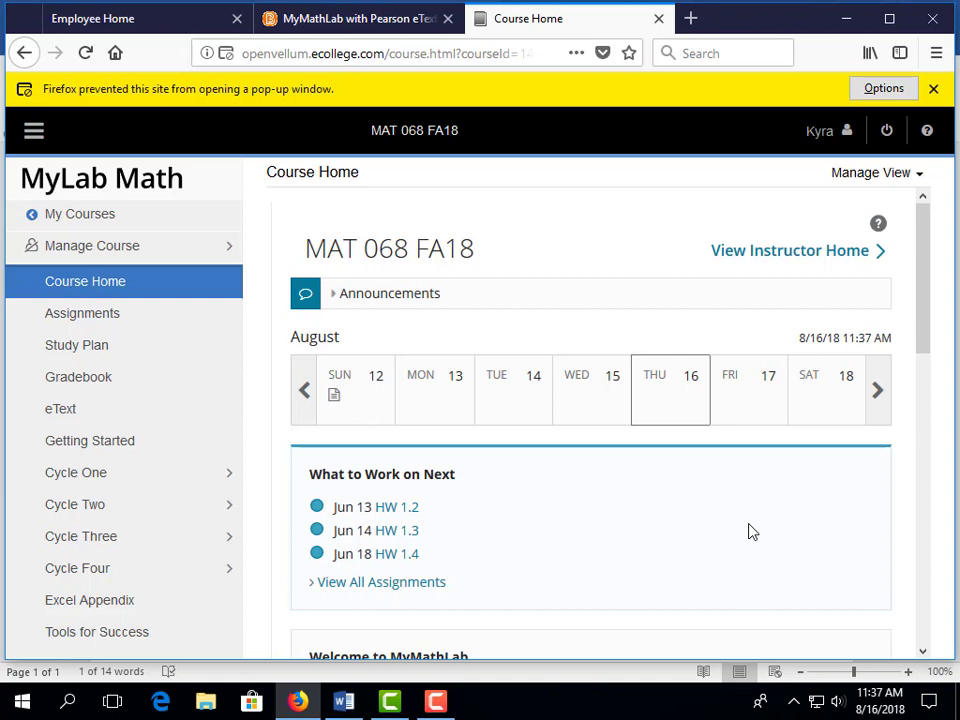
left_click(934, 88)
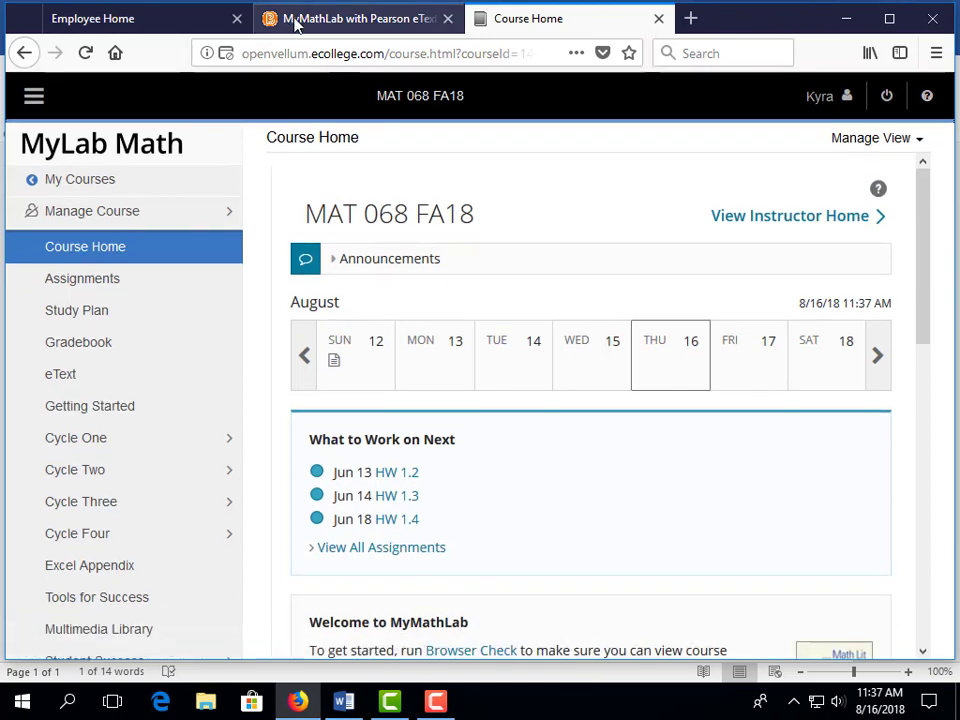
Return to the D2L page of the MyMathLab link and review its external resource and activity details
left_click(285, 18)
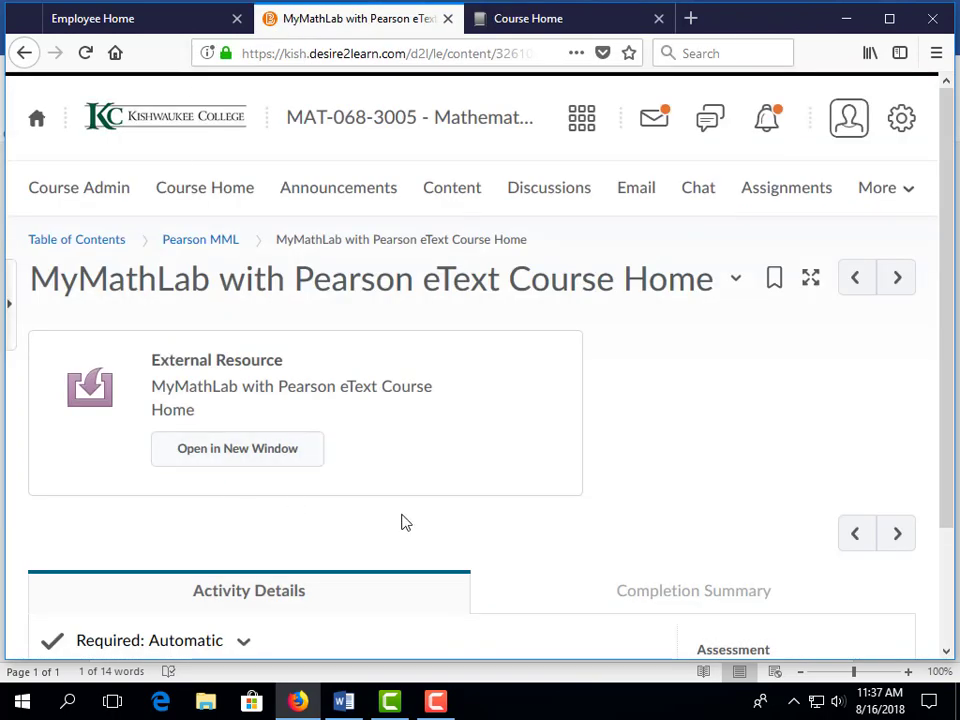
scroll(403, 521, "down", 3)
scroll(403, 521, "up", 2)
scroll(403, 521, "down", 3)
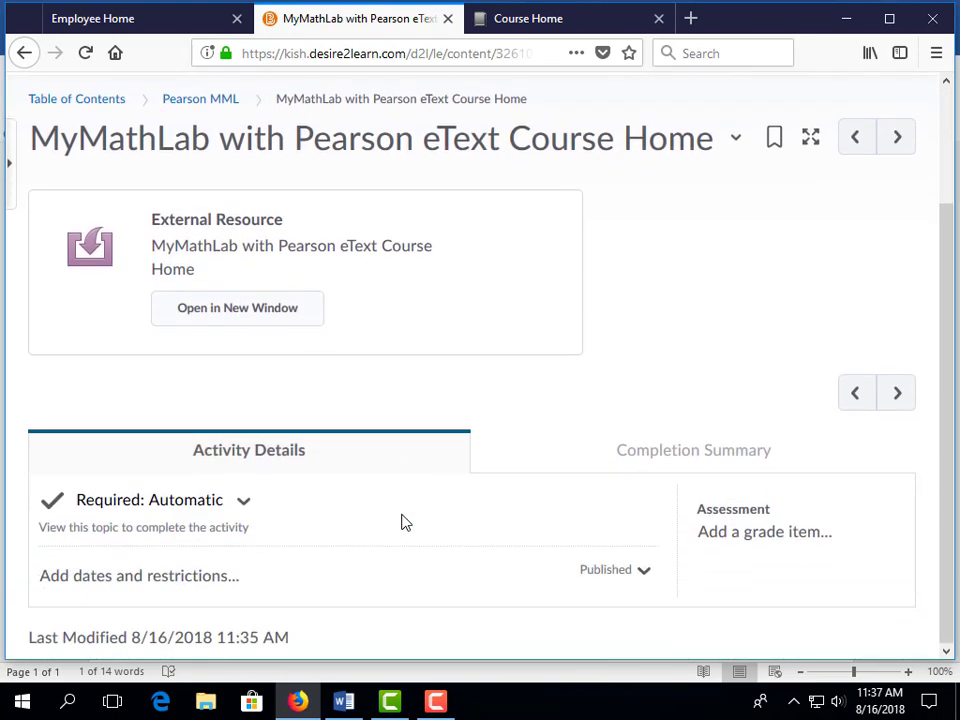
Go to the Table of Contents of the MAT-068-3005 content and open Course Builder from its related tools
scroll(405, 515, "up", 3)
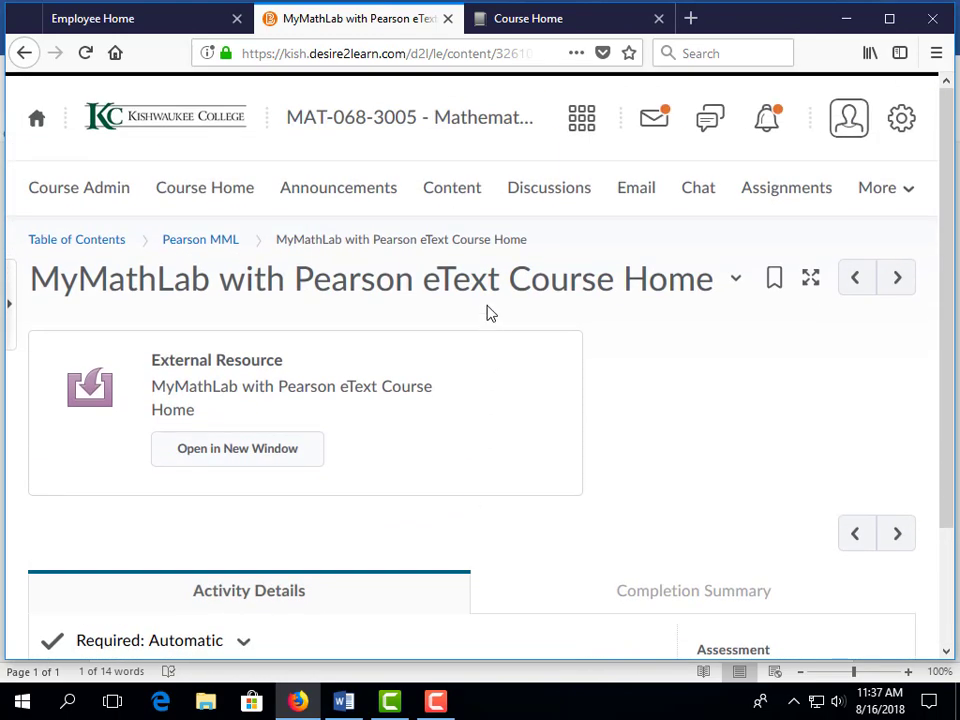
left_click(469, 192)
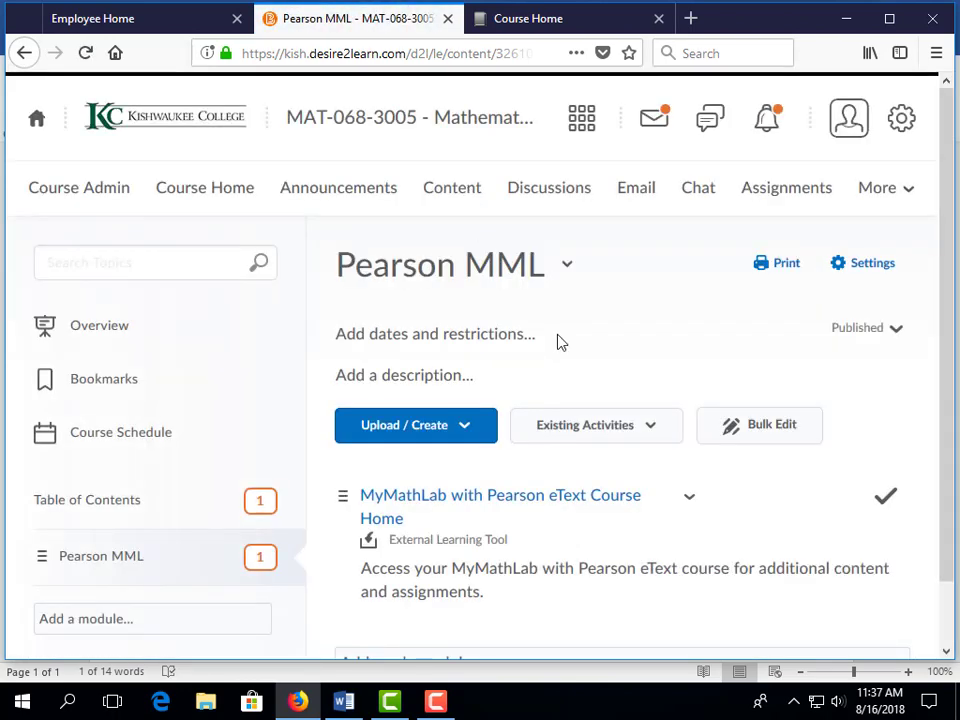
scroll(560, 342, "down", 3)
scroll(560, 342, "up", 3)
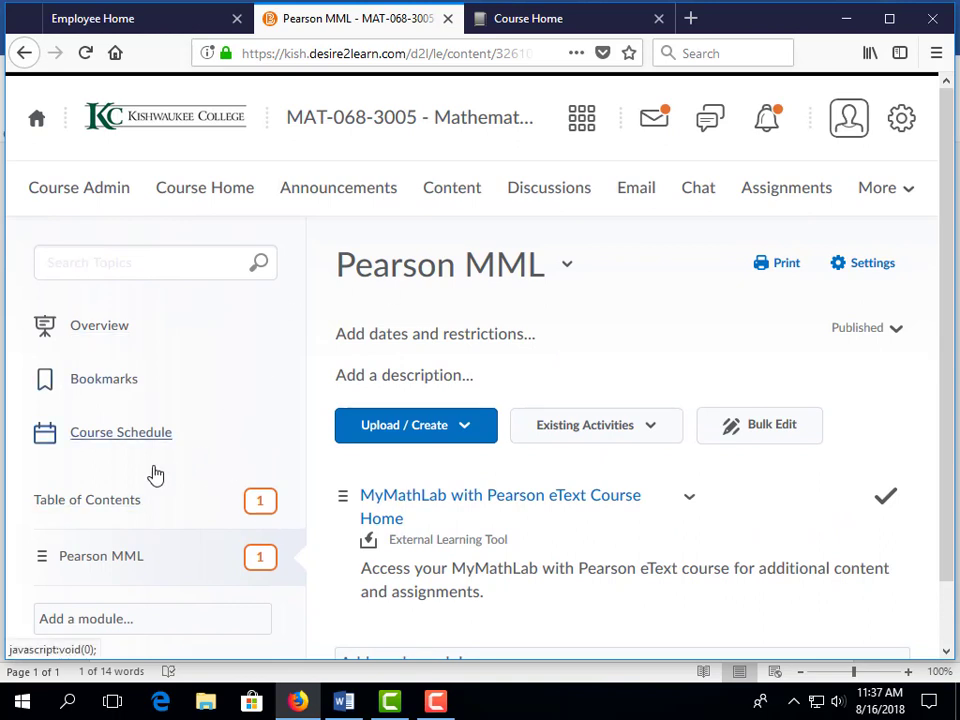
left_click(96, 504)
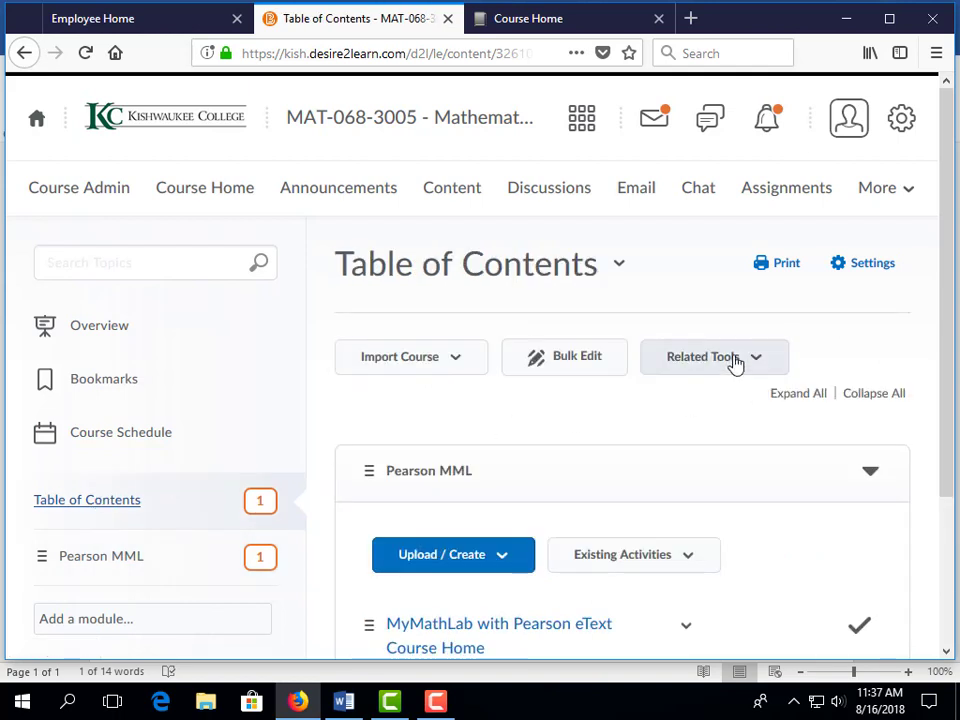
left_click(733, 364)
left_click(722, 410)
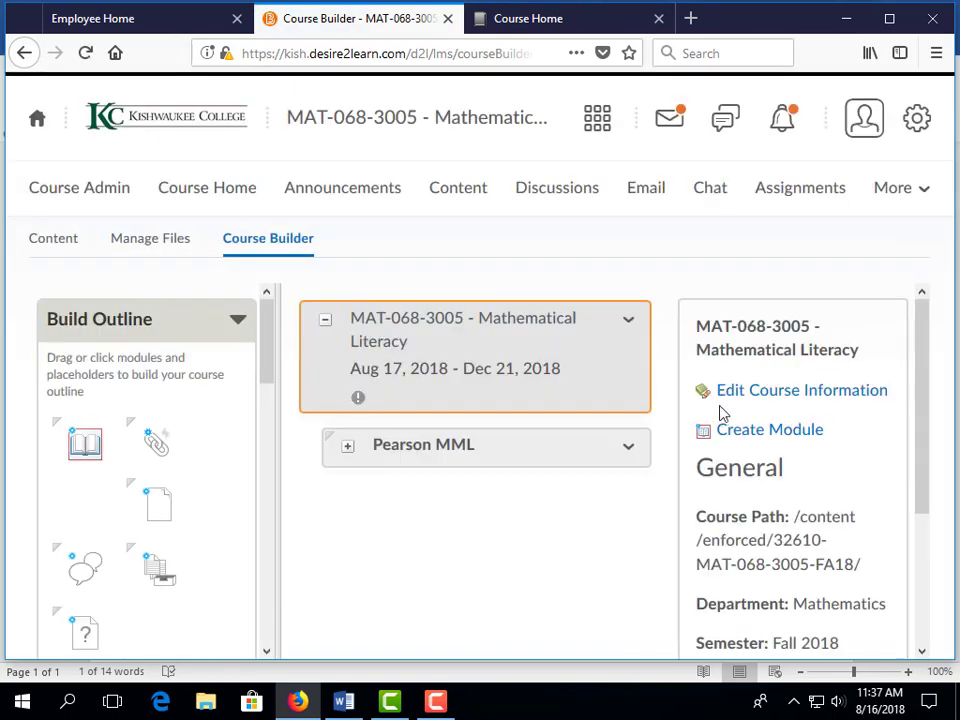
Add a New Pearson MyLab item from the build outline to the Pearson MML module
scroll(723, 413, "down", 2)
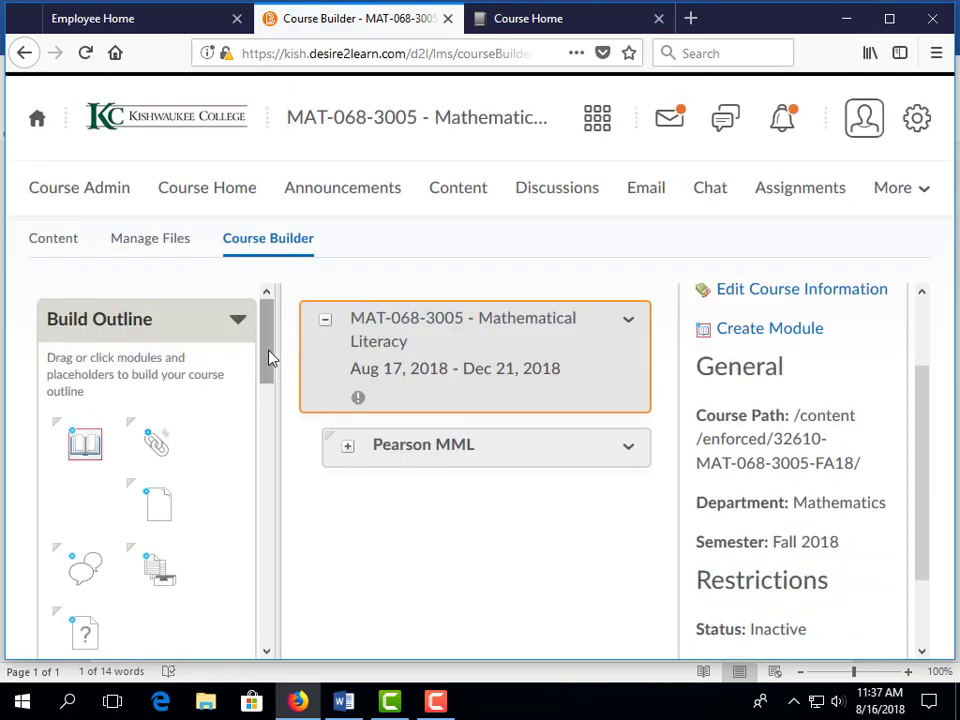
left_click_drag(270, 357, 270, 504)
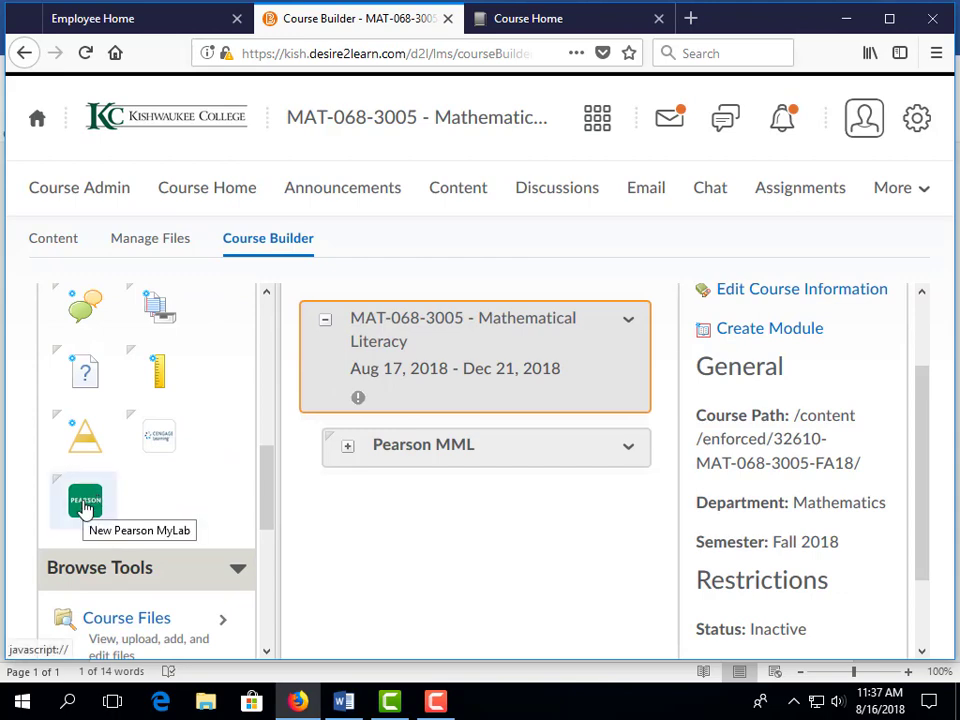
left_click_drag(85, 510, 516, 440)
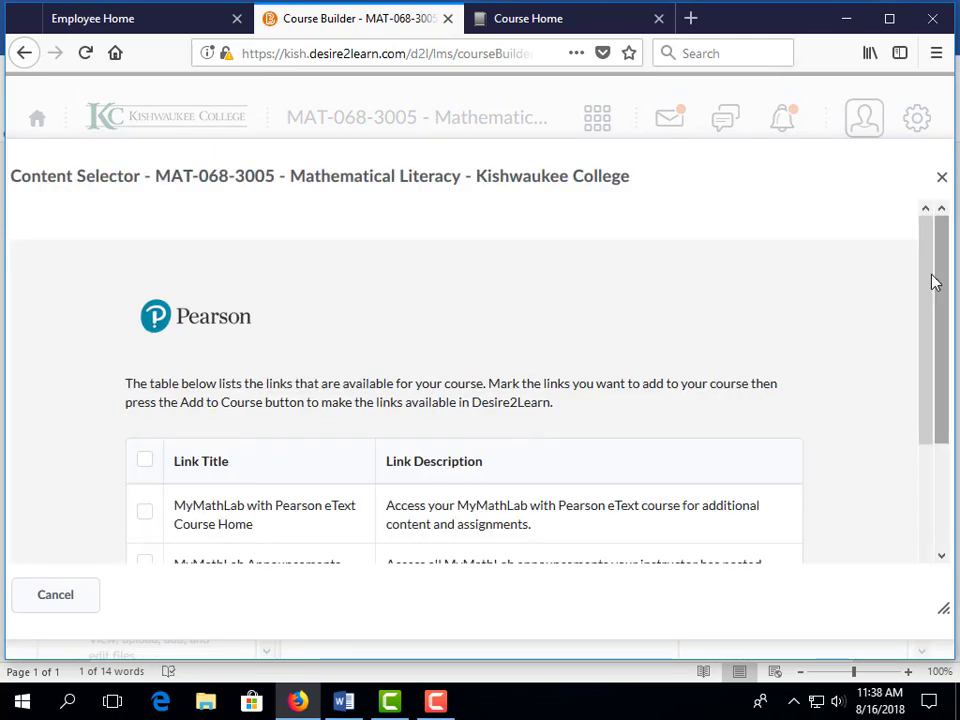
Look through the available Pearson links, select MyMathLab Browser Check and add it to the course
left_click_drag(928, 273, 913, 444)
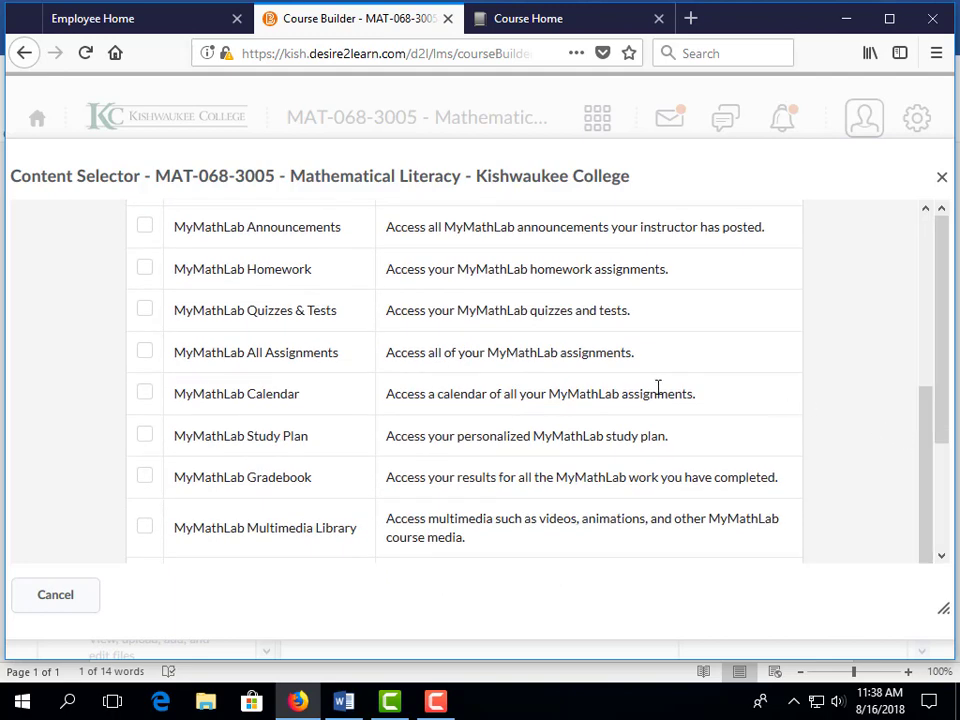
scroll(640, 391, "down", 3)
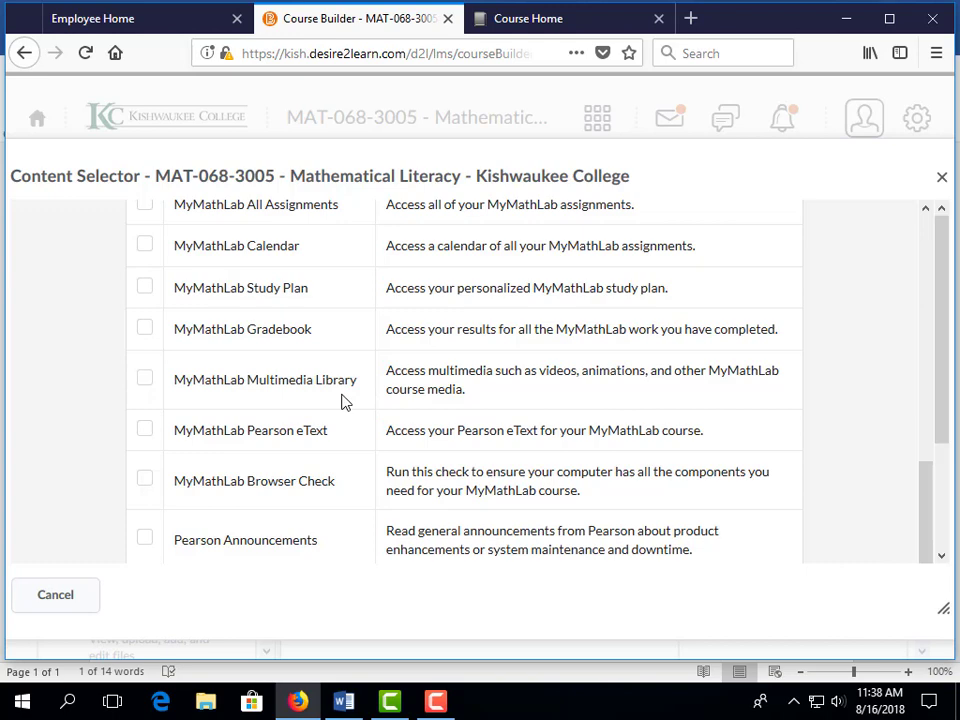
scroll(341, 401, "down", 3)
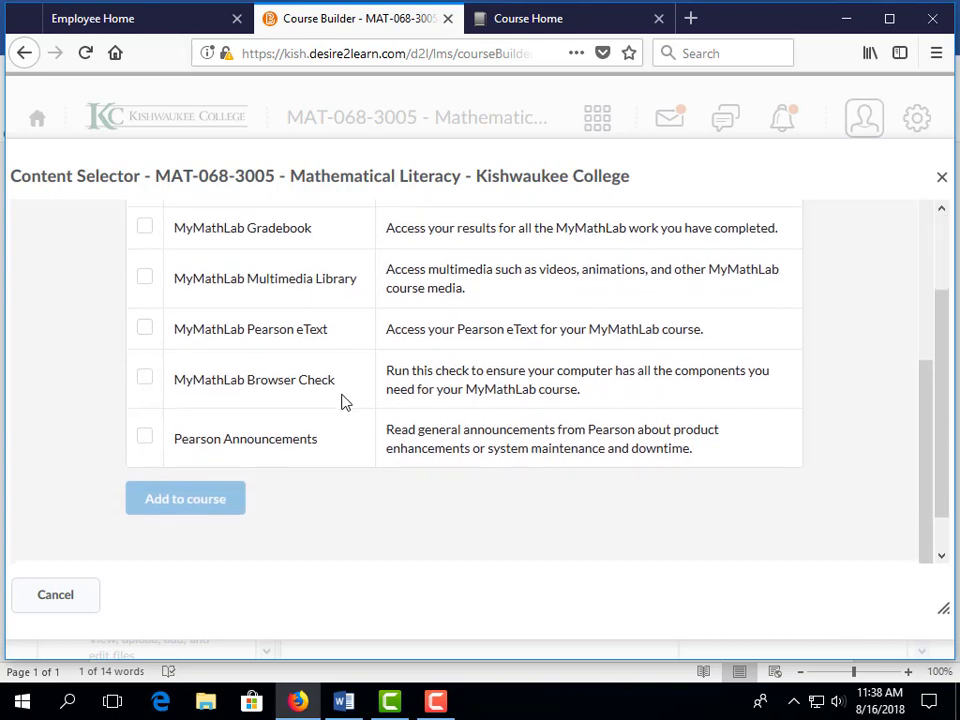
left_click(144, 381)
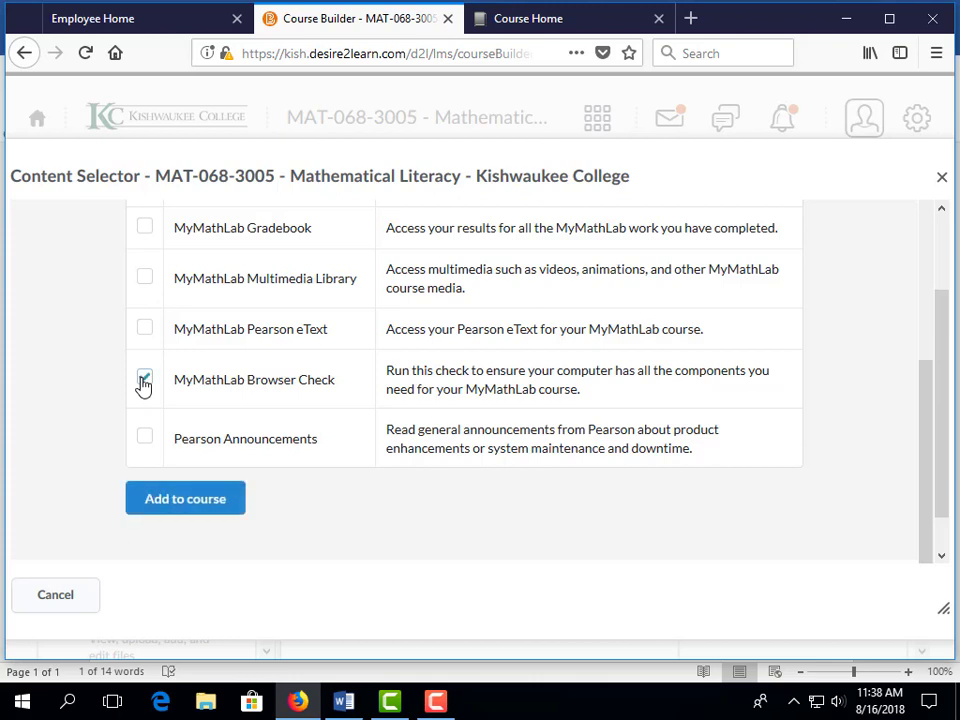
left_click(157, 505)
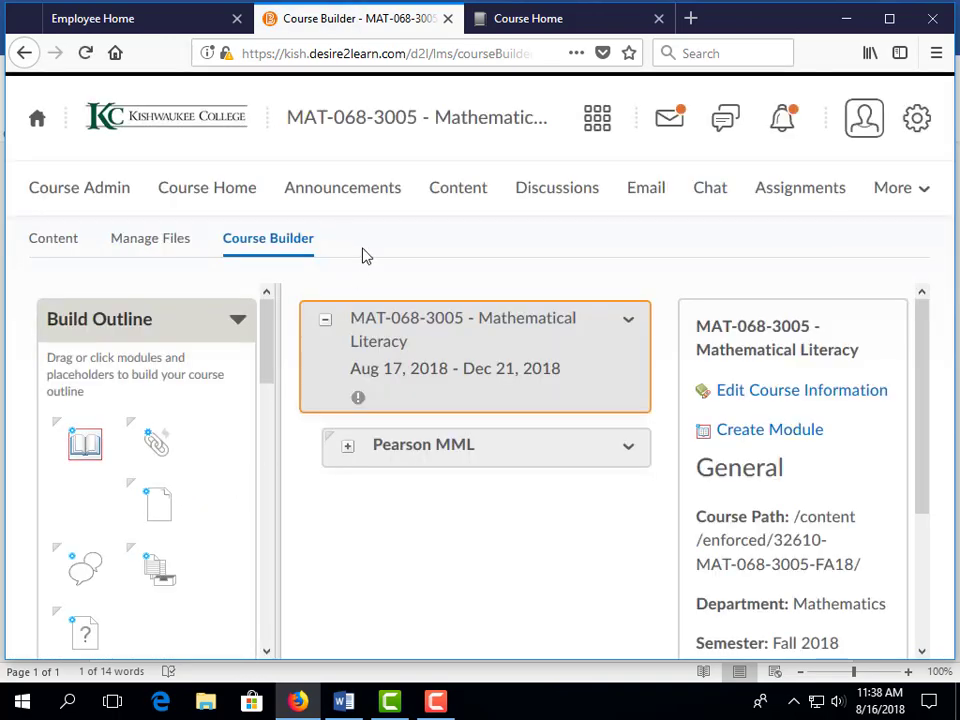
Open the MyMathLab Browser Check topic from the course content and review its component check
left_click(481, 192)
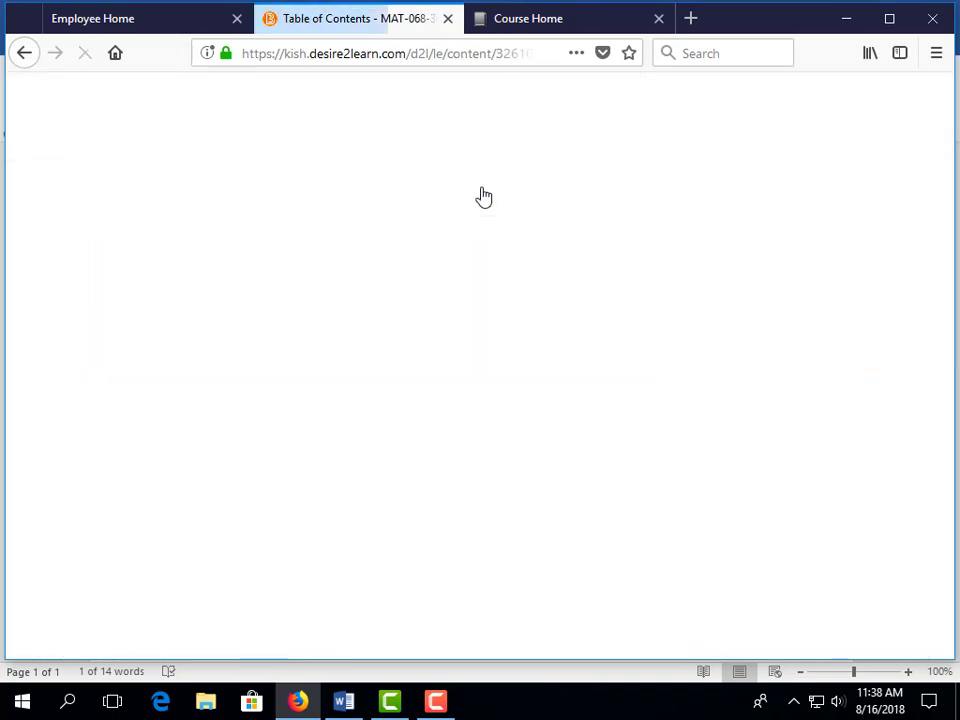
scroll(483, 444, "down", 2)
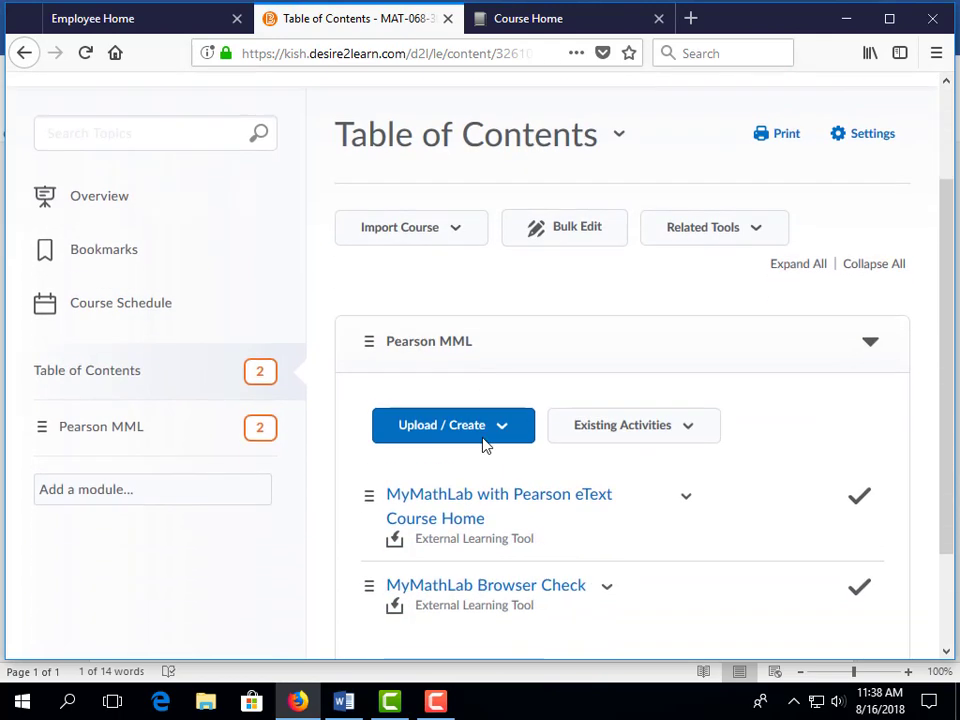
scroll(483, 444, "down", 2)
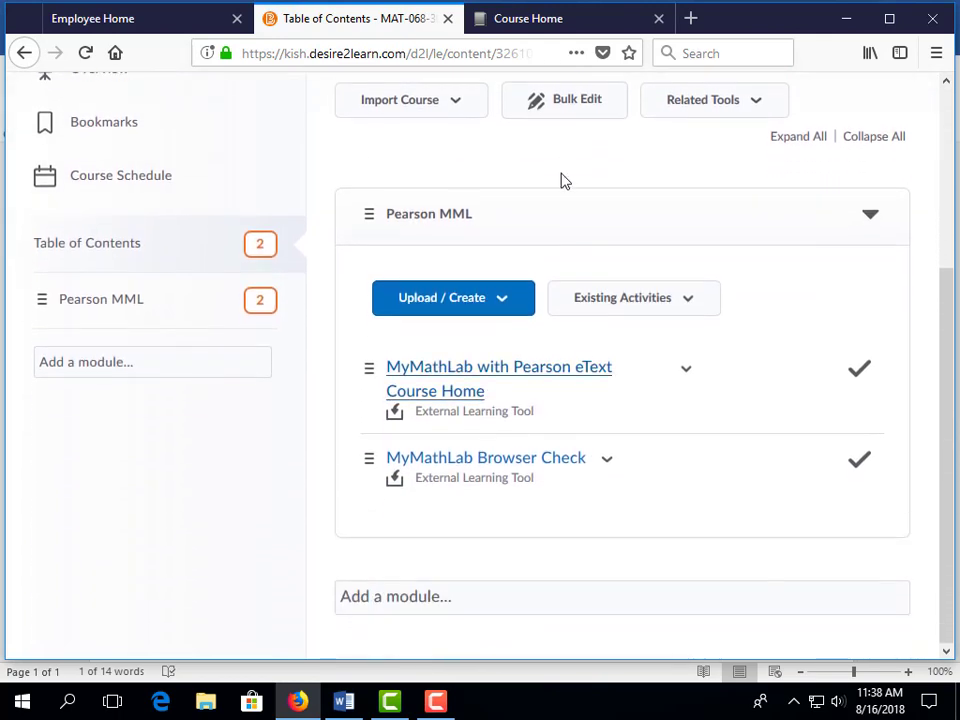
left_click(501, 458)
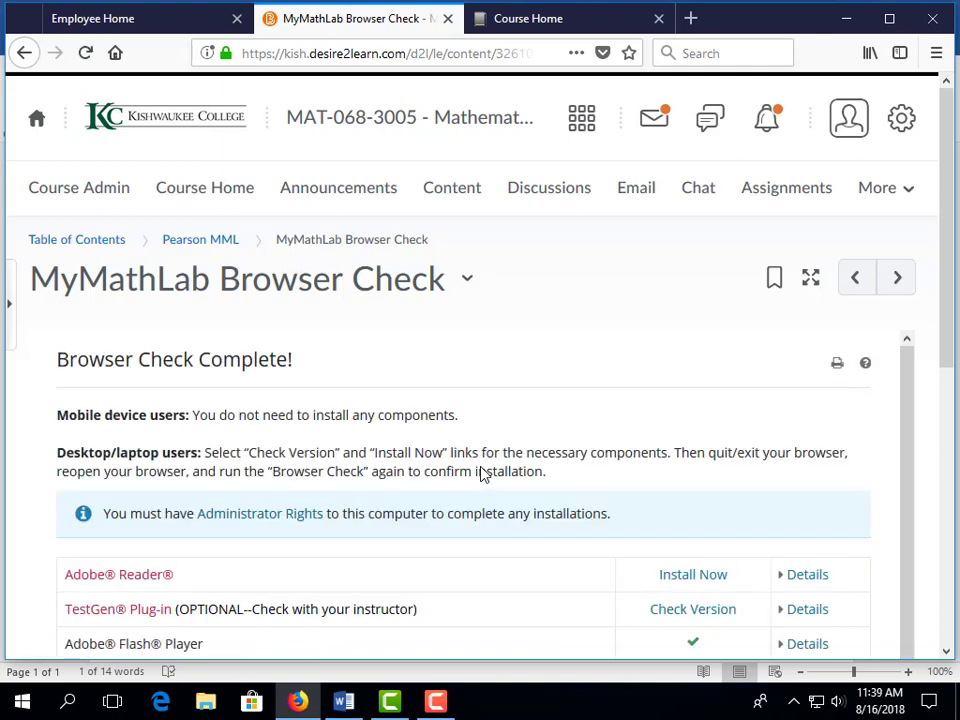
scroll(927, 425, "down", 5)
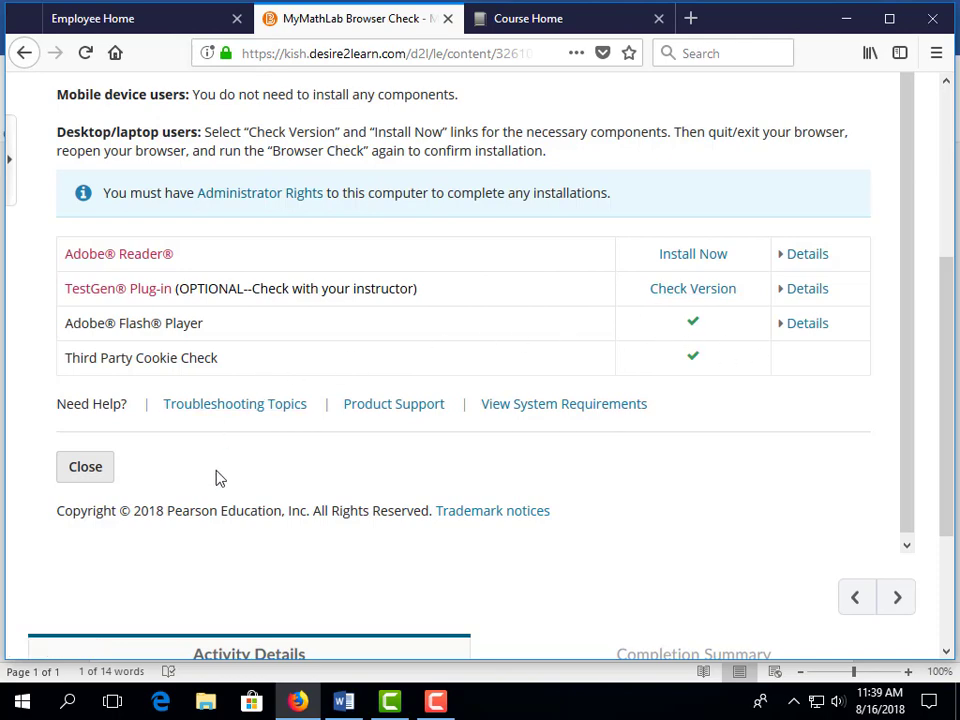
scroll(220, 478, "up", 4)
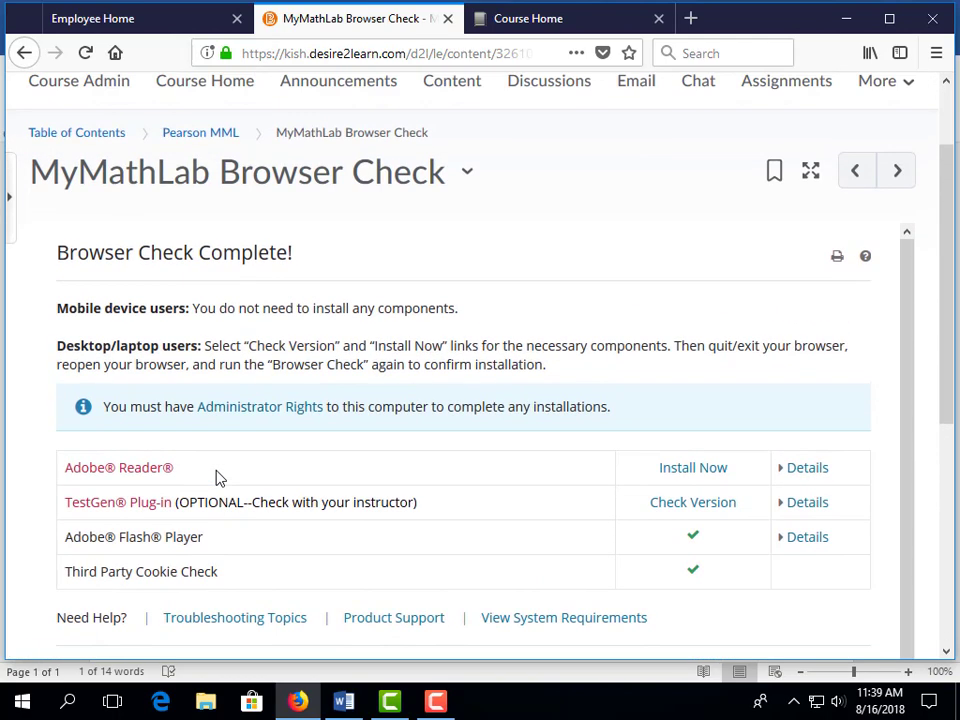
Return to the Pearson MML module, set MyMathLab Browser Check to open as an external resource, and show its date and restriction options
left_click(25, 55)
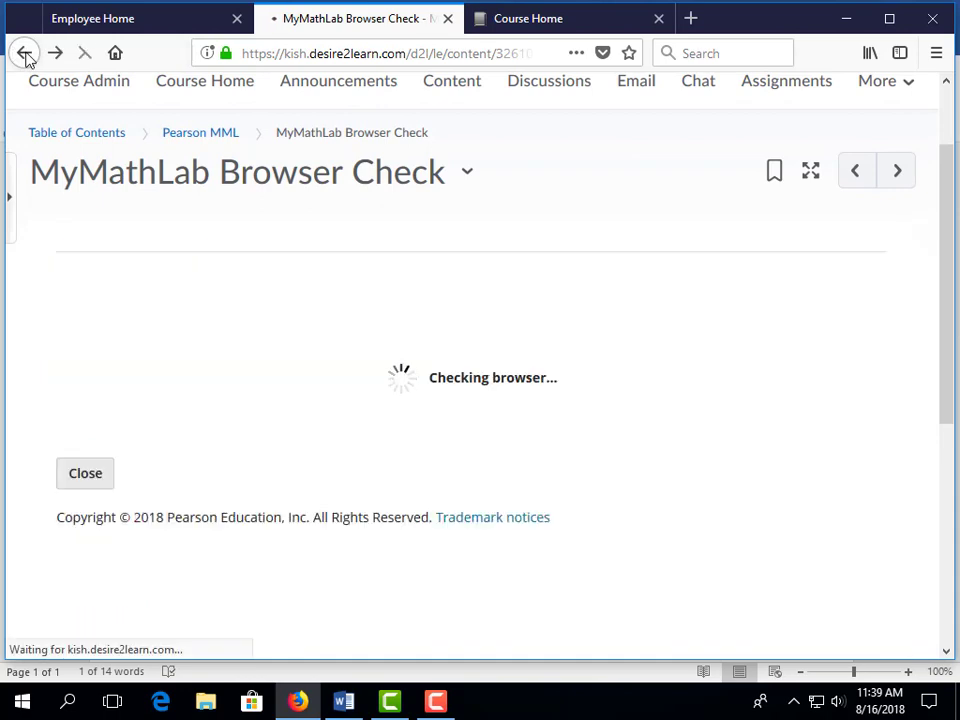
left_click(25, 53)
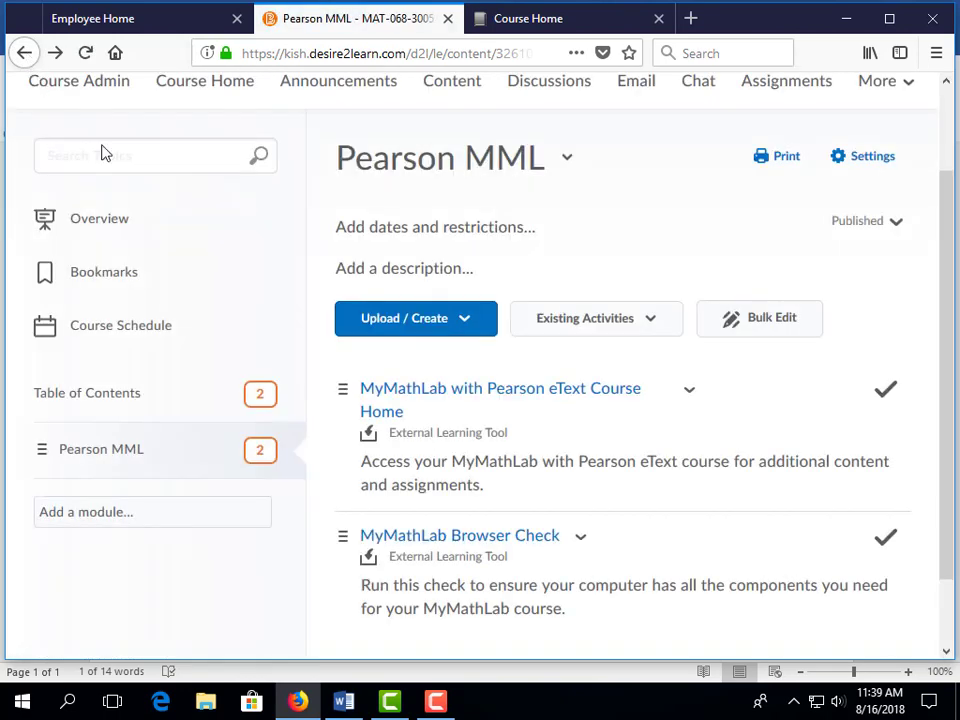
scroll(484, 624, "down", 2)
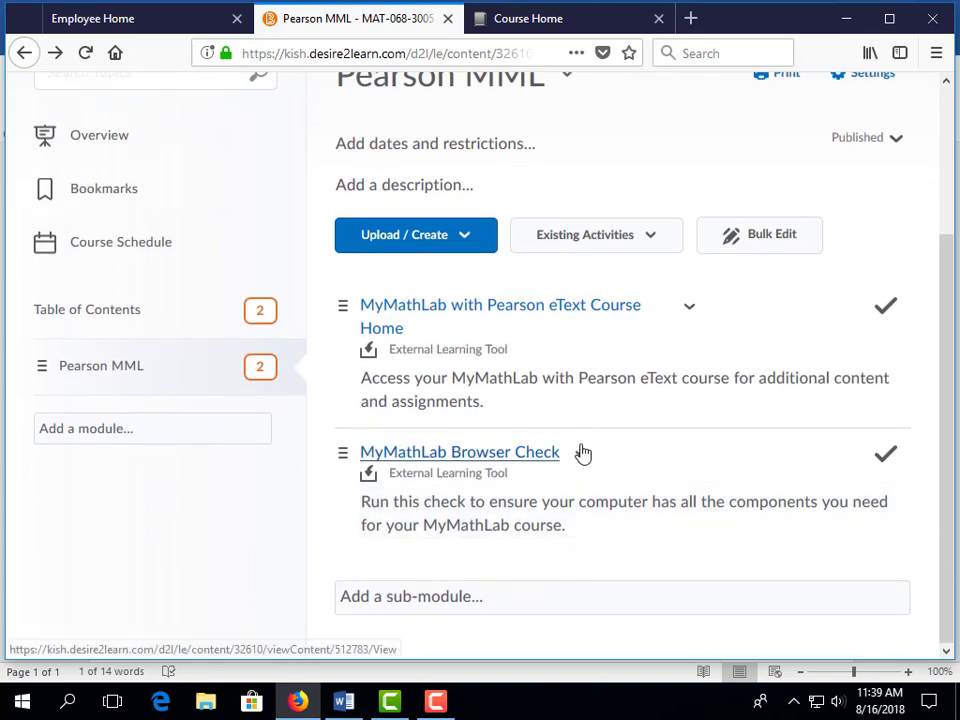
left_click(581, 455)
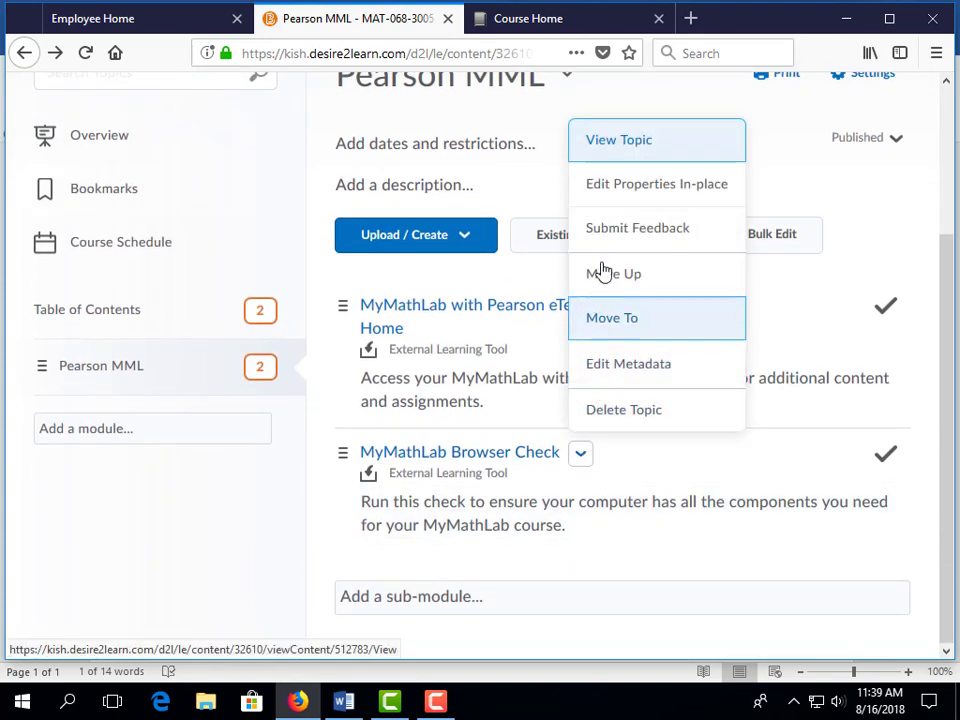
left_click(624, 196)
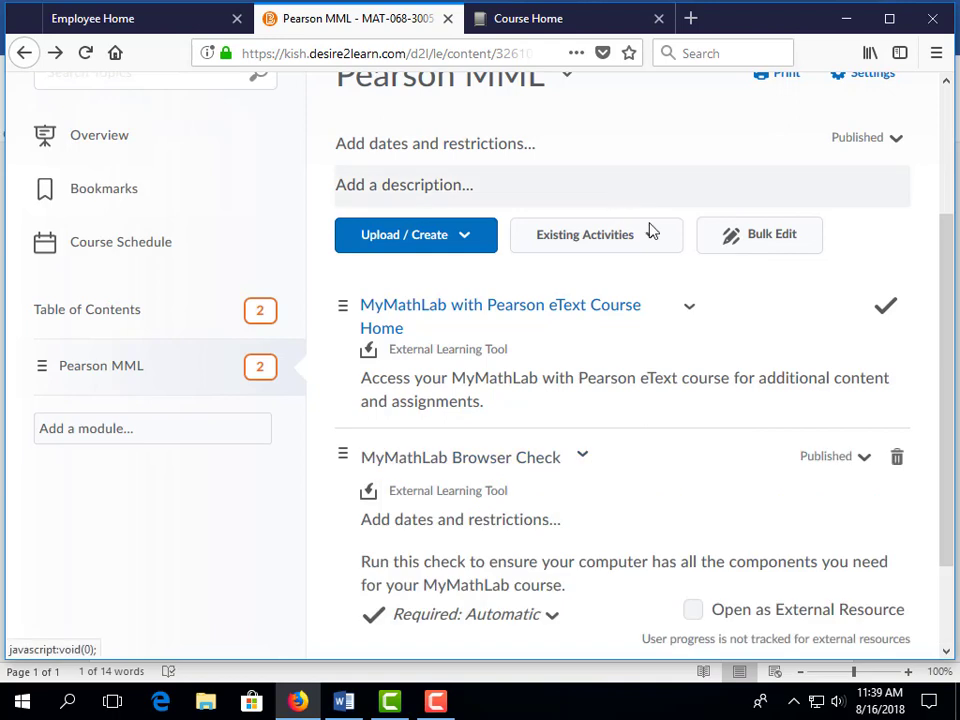
scroll(858, 518, "down", 2)
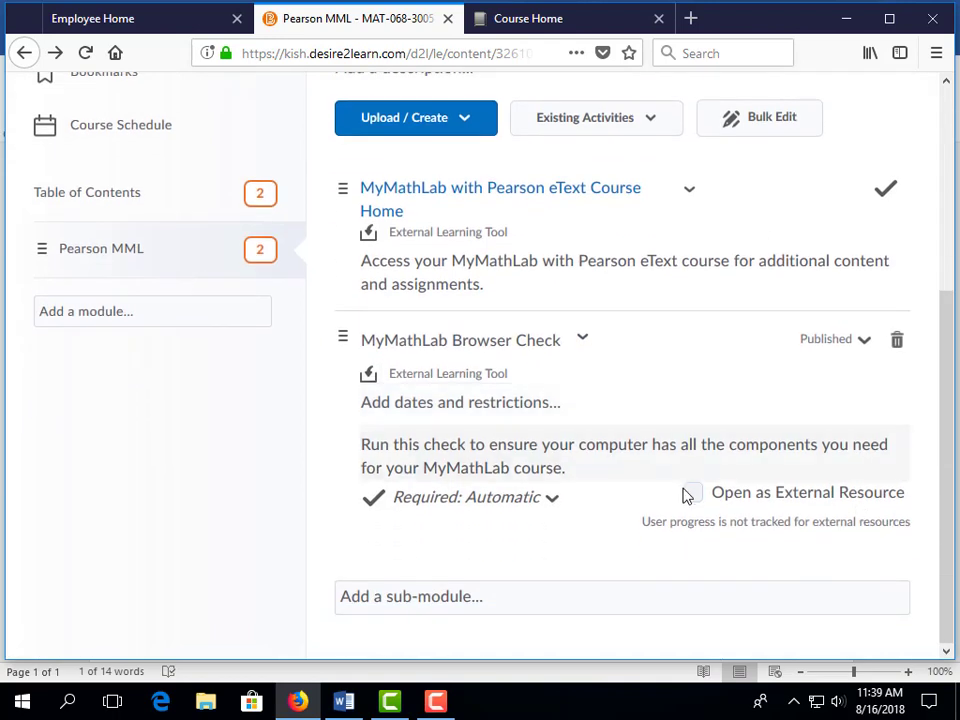
left_click(693, 493)
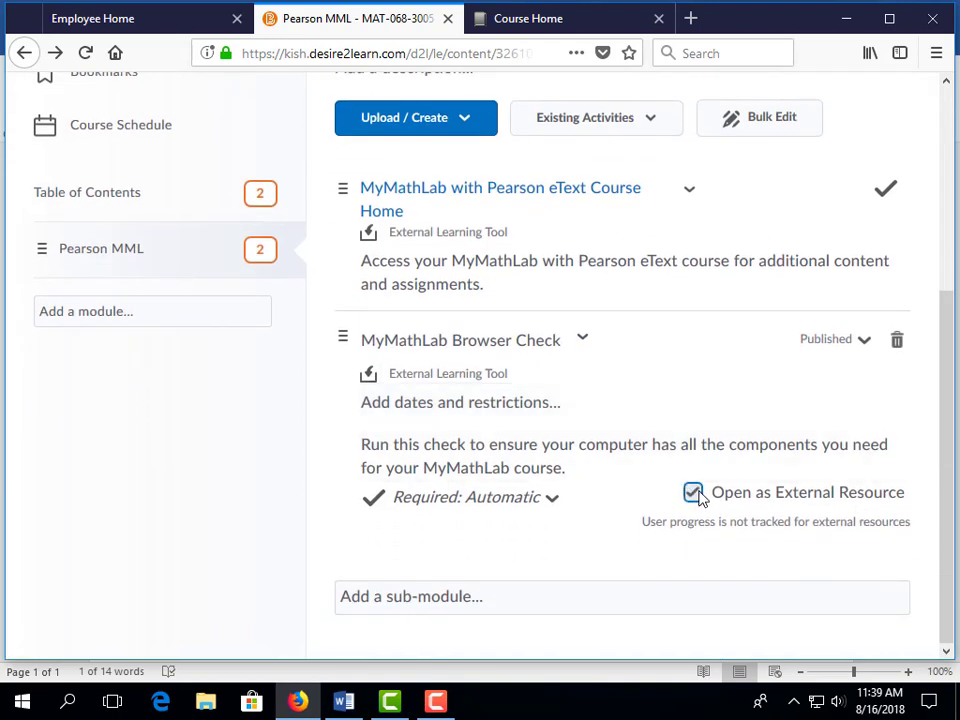
left_click(622, 416)
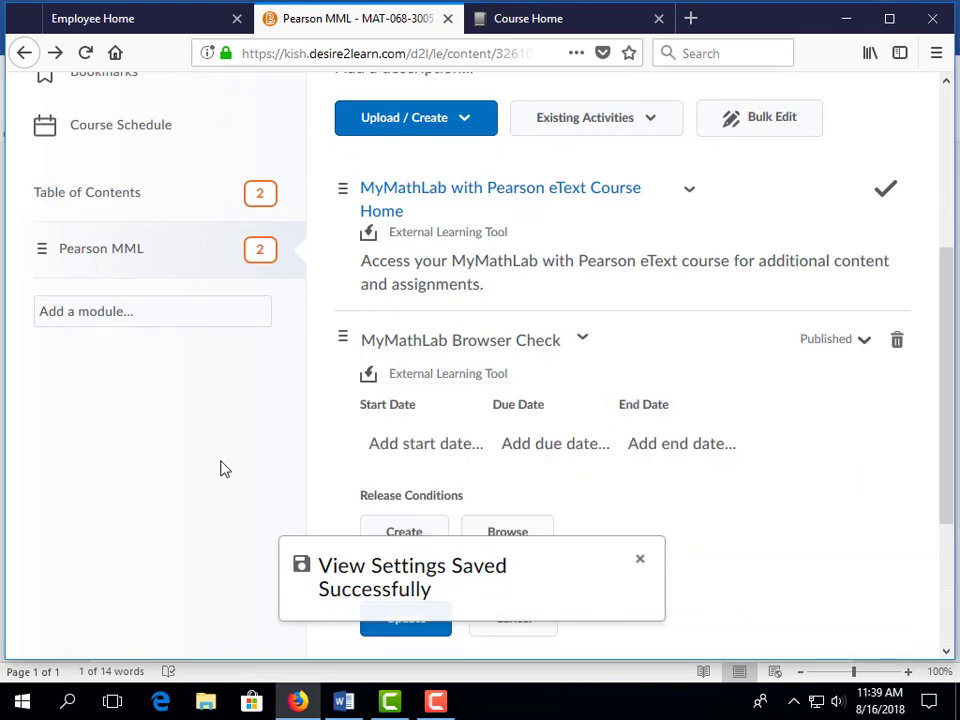
Go to the course administration page, look over its tools and open the Course Offering Information
scroll(225, 476, "up", 5)
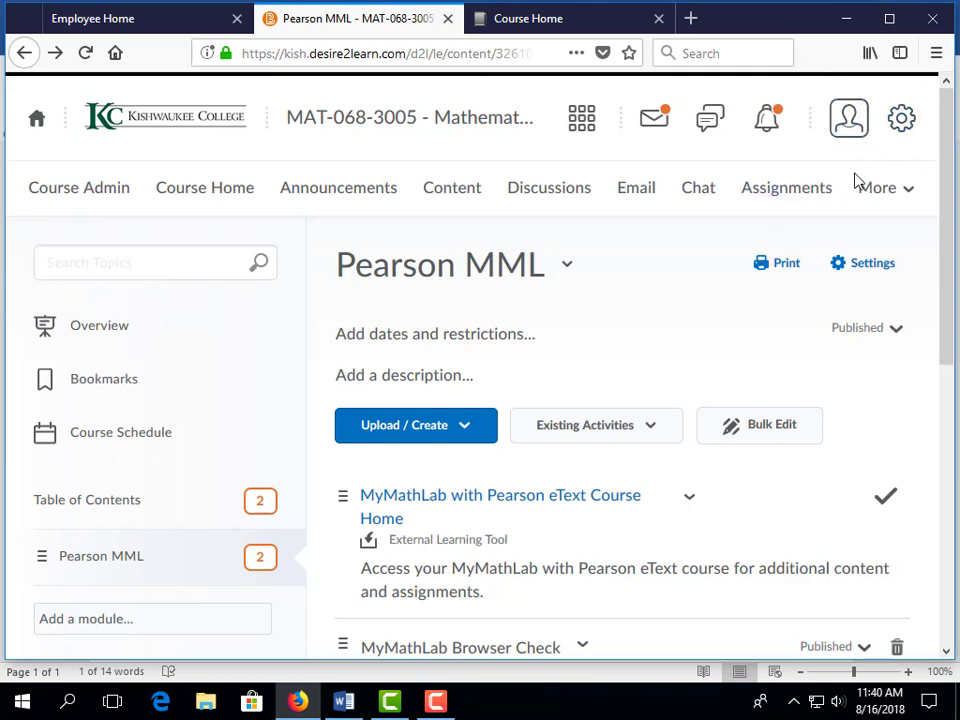
left_click(89, 193)
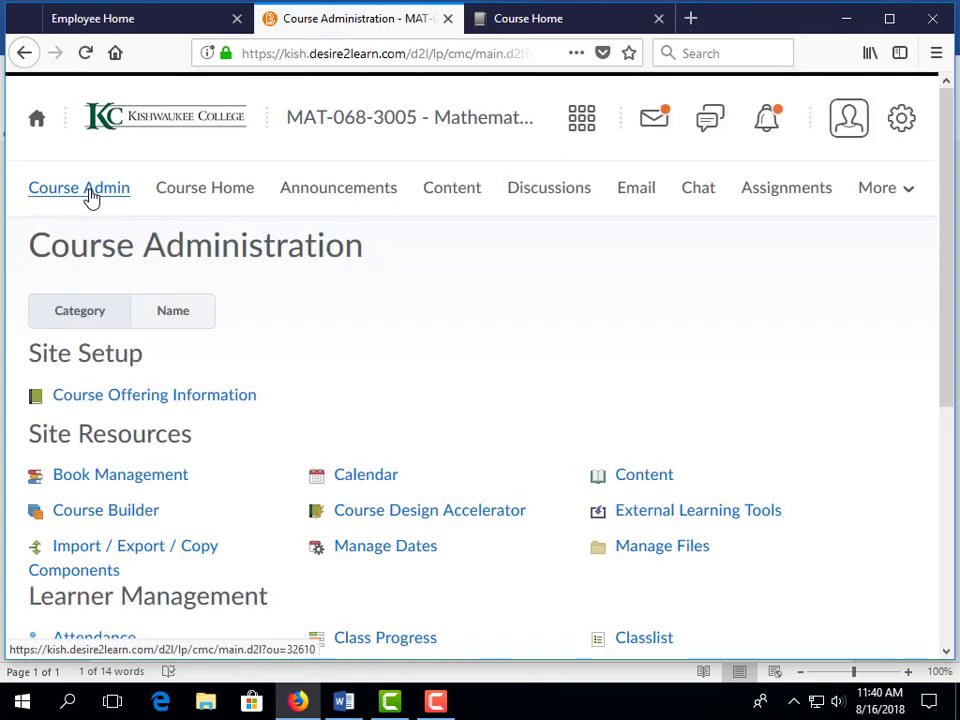
scroll(418, 392, "down", 3)
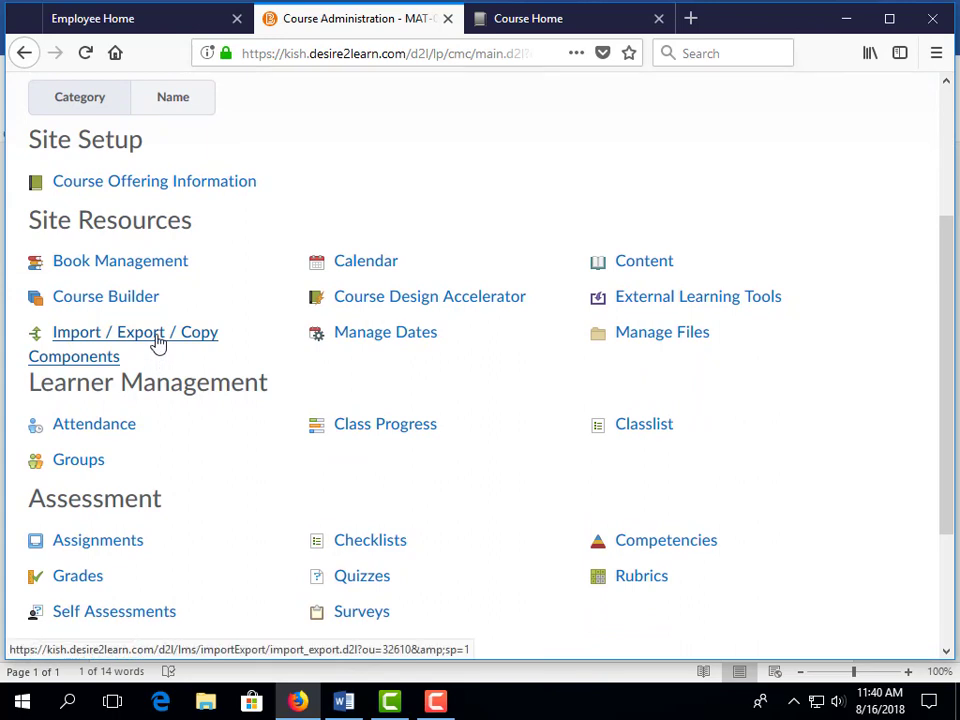
scroll(155, 342, "down", 3)
scroll(155, 342, "up", 5)
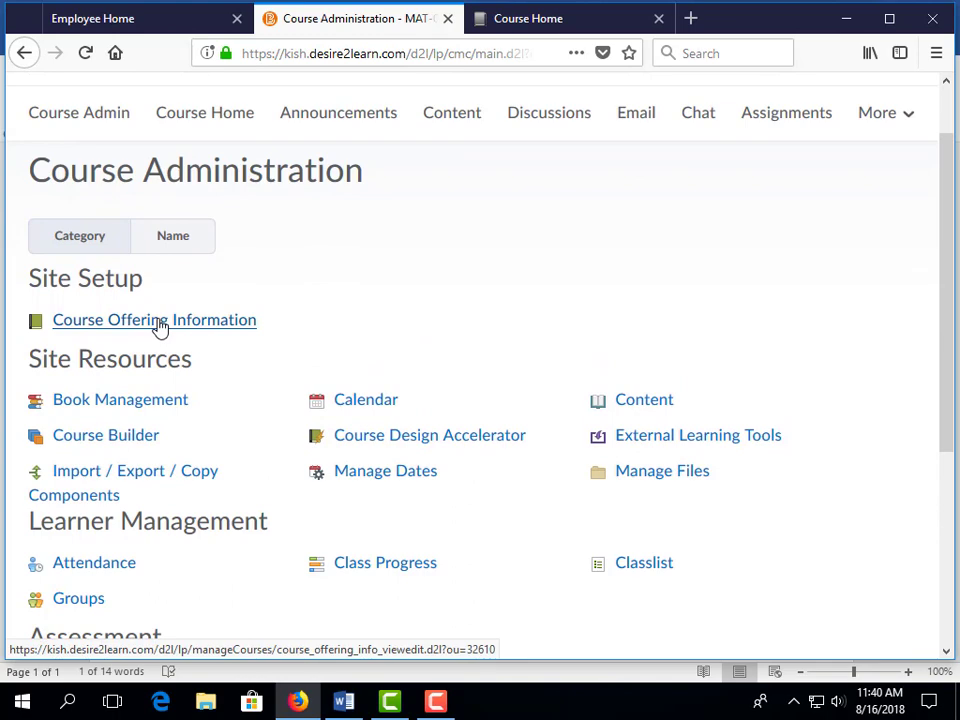
left_click(159, 322)
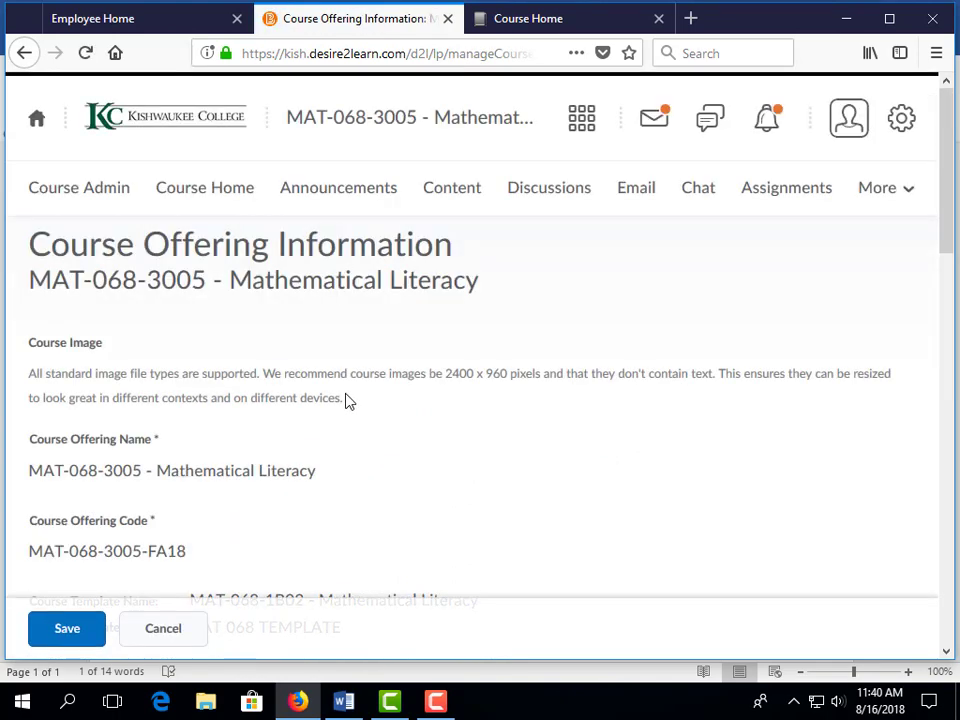
Examine the course's Active setting in the offering information and leave the page without saving
scroll(348, 400, "down", 8)
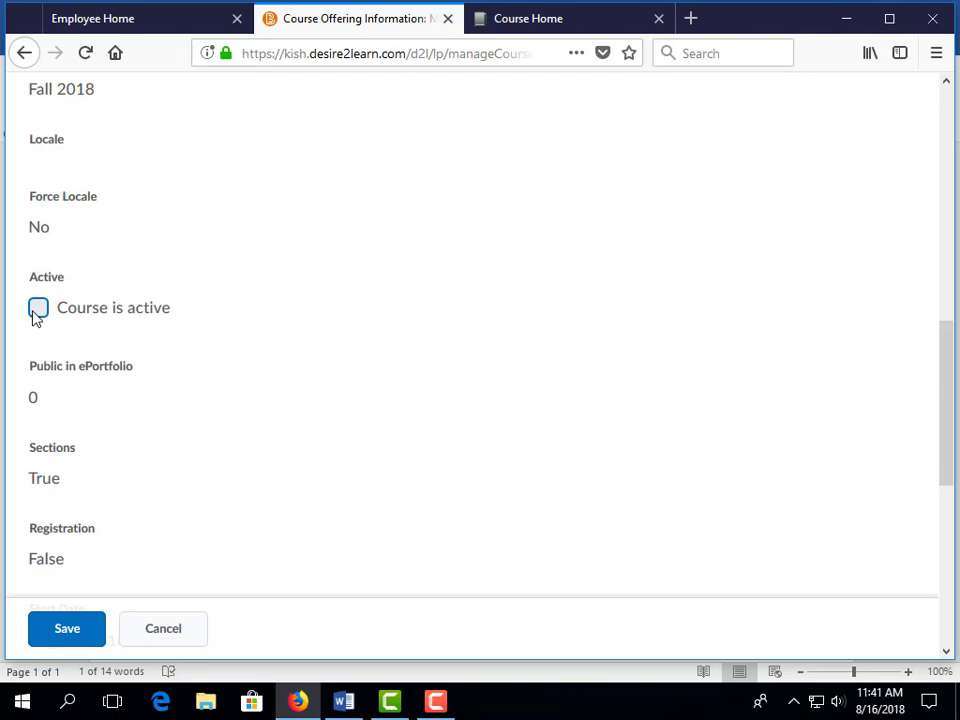
scroll(461, 441, "up", 12)
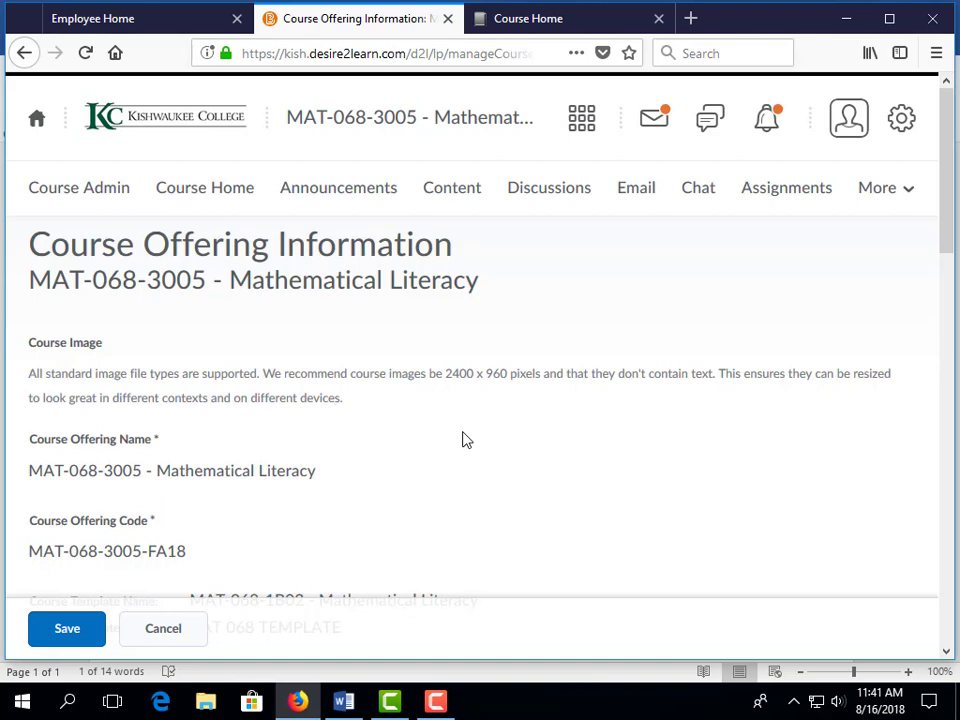
left_click(178, 632)
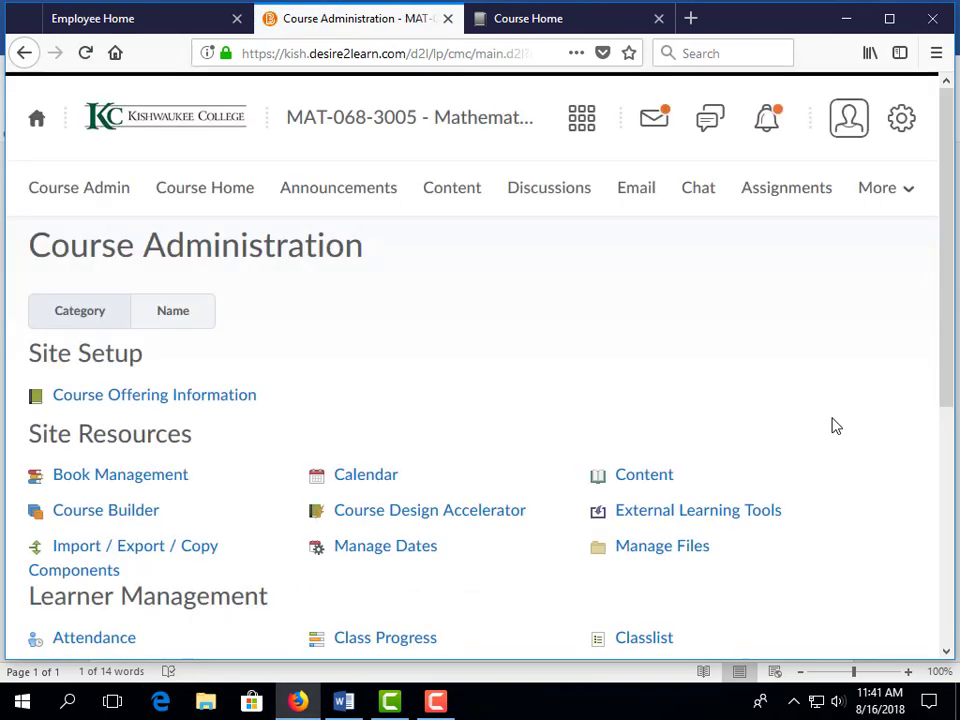